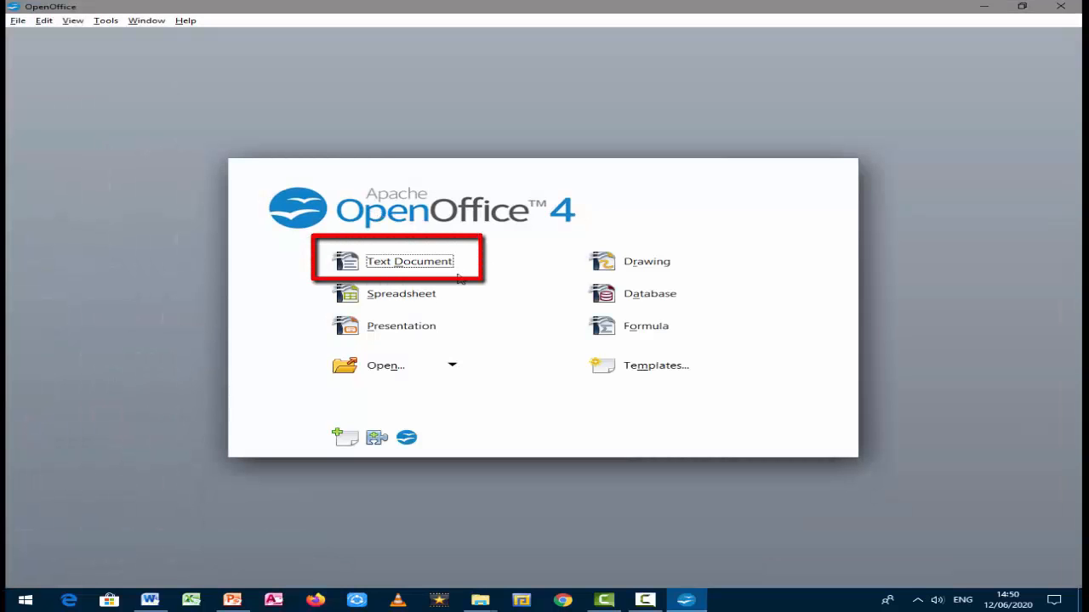
Create a new text document
left_click(436, 267)
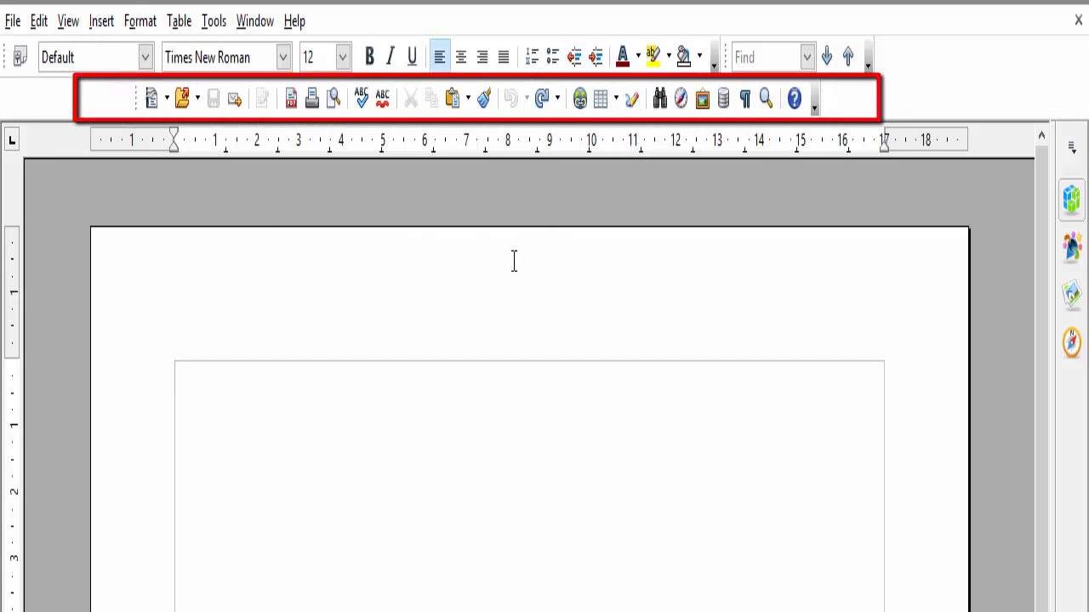
Hide the Standard toolbar and show it again
left_click(68, 21)
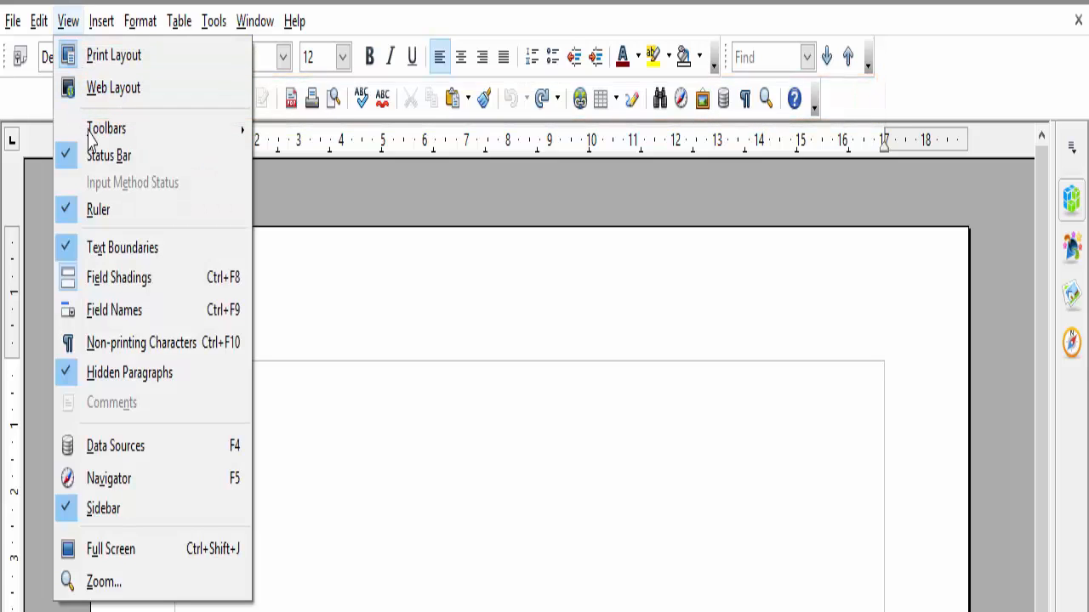
mouse_move(98, 144)
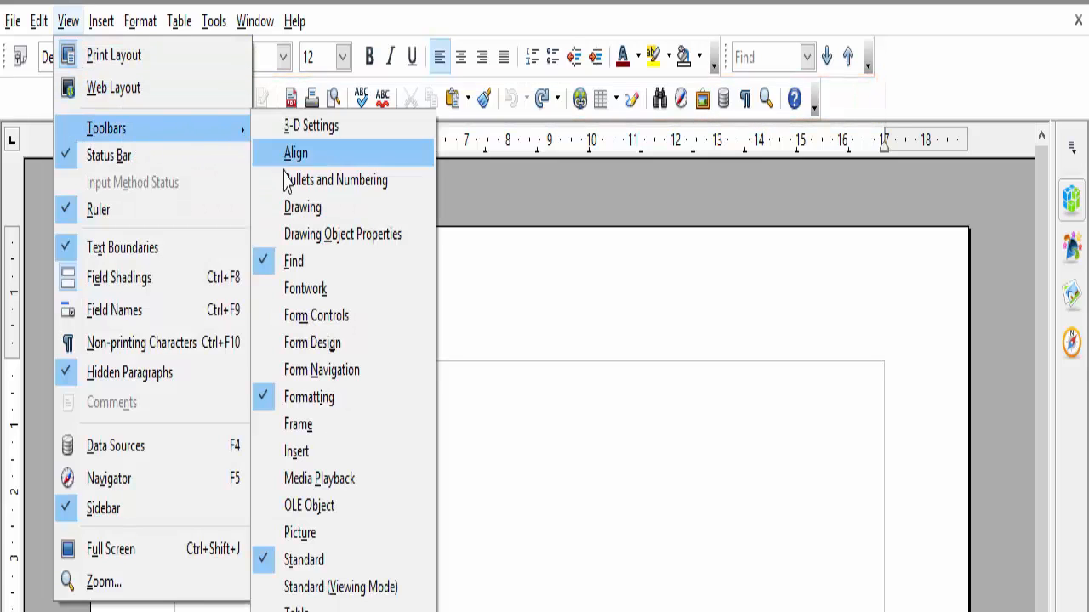
left_click(316, 562)
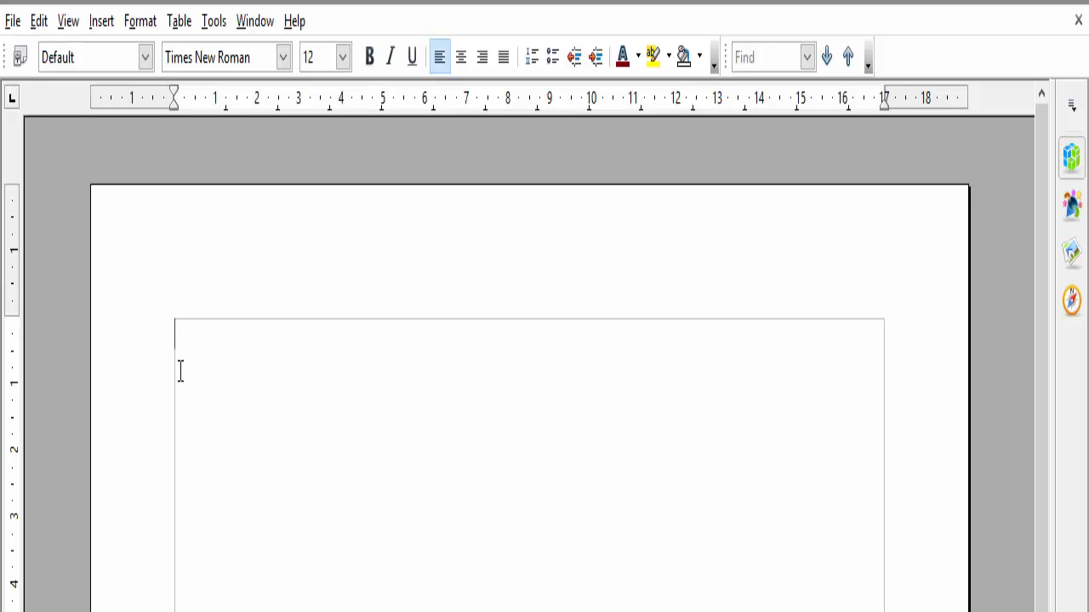
left_click(68, 21)
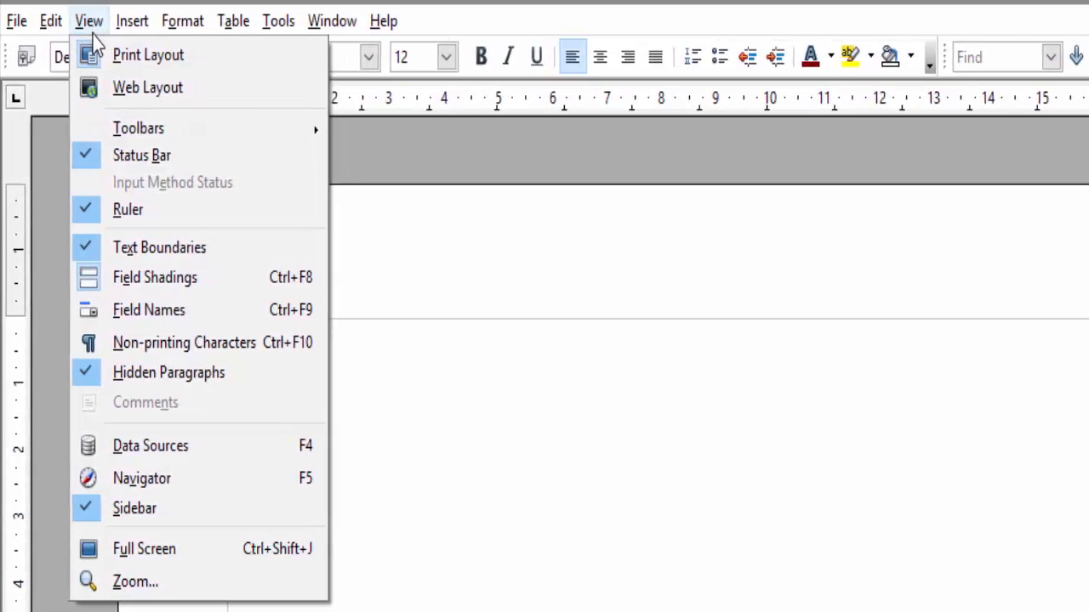
mouse_move(132, 130)
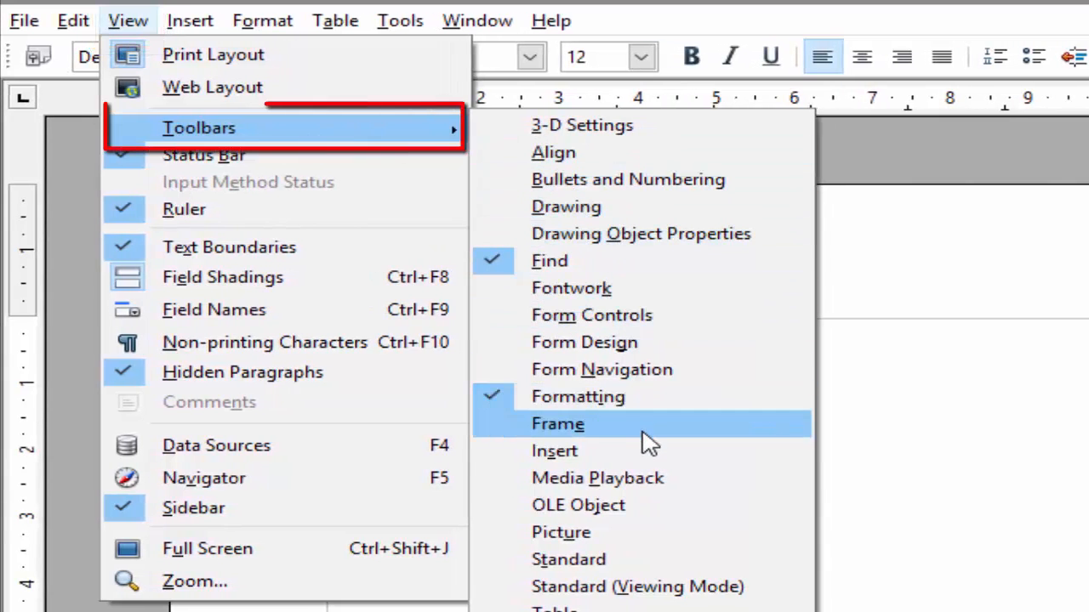
left_click(662, 565)
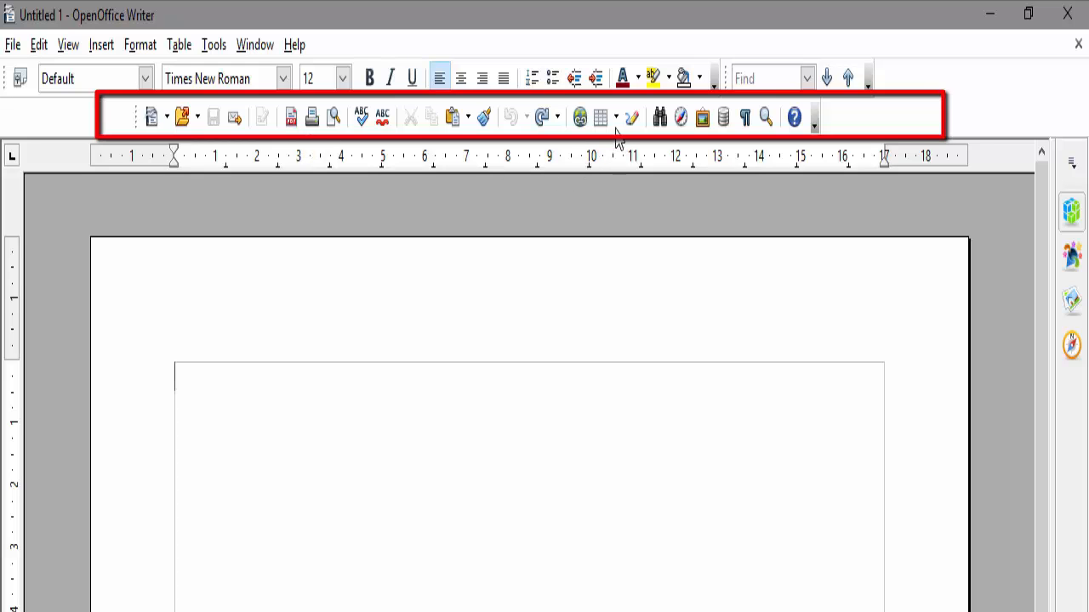
Try to insert a 6 x 5 table using the table size grid
left_click(68, 44)
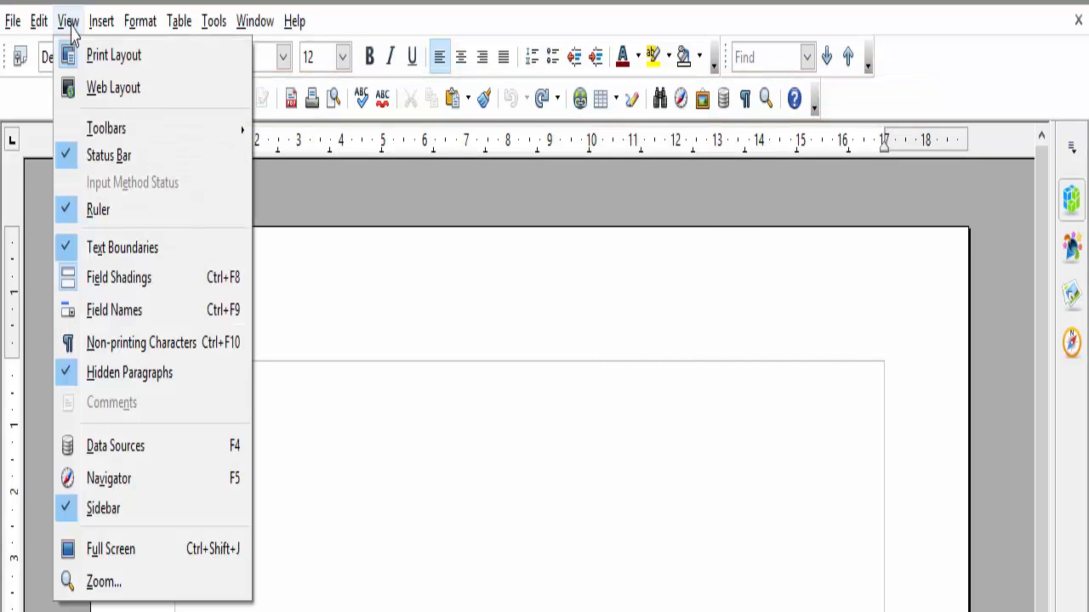
mouse_move(105, 127)
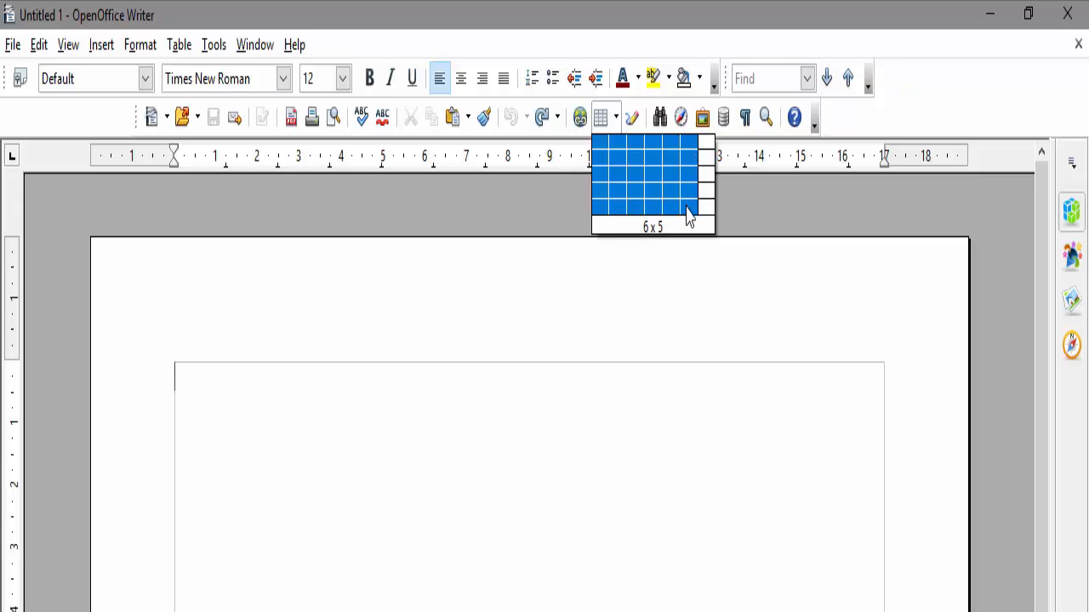
left_click(689, 215)
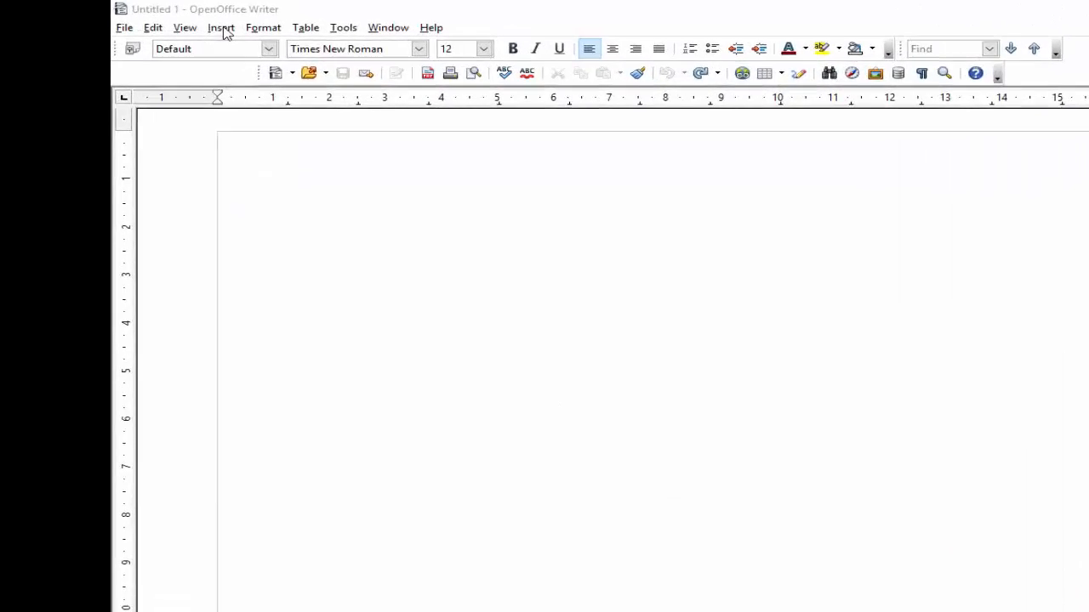
left_click(222, 28)
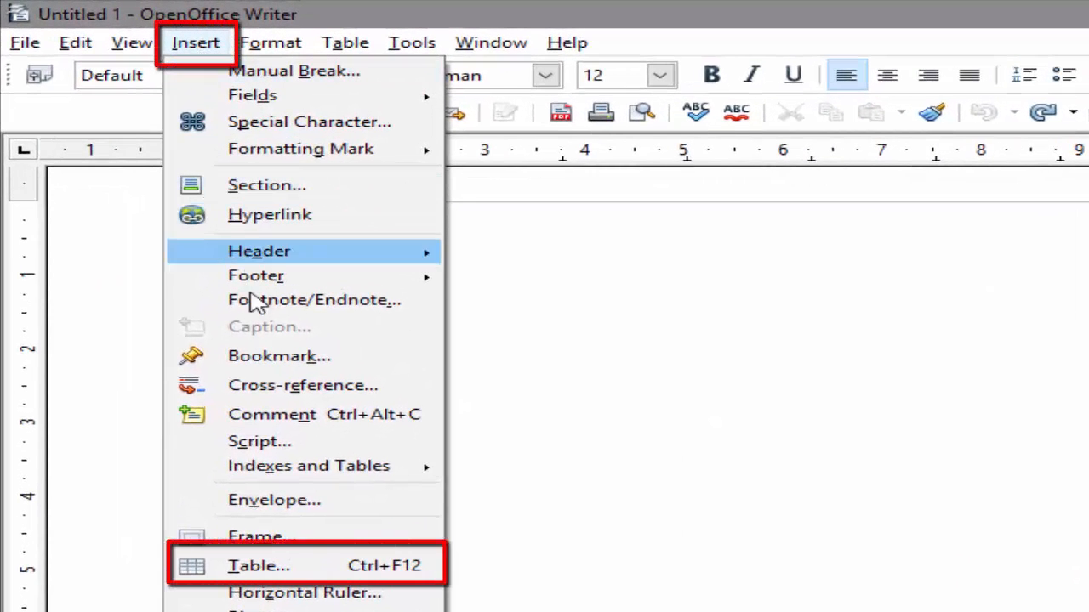
left_click(315, 572)
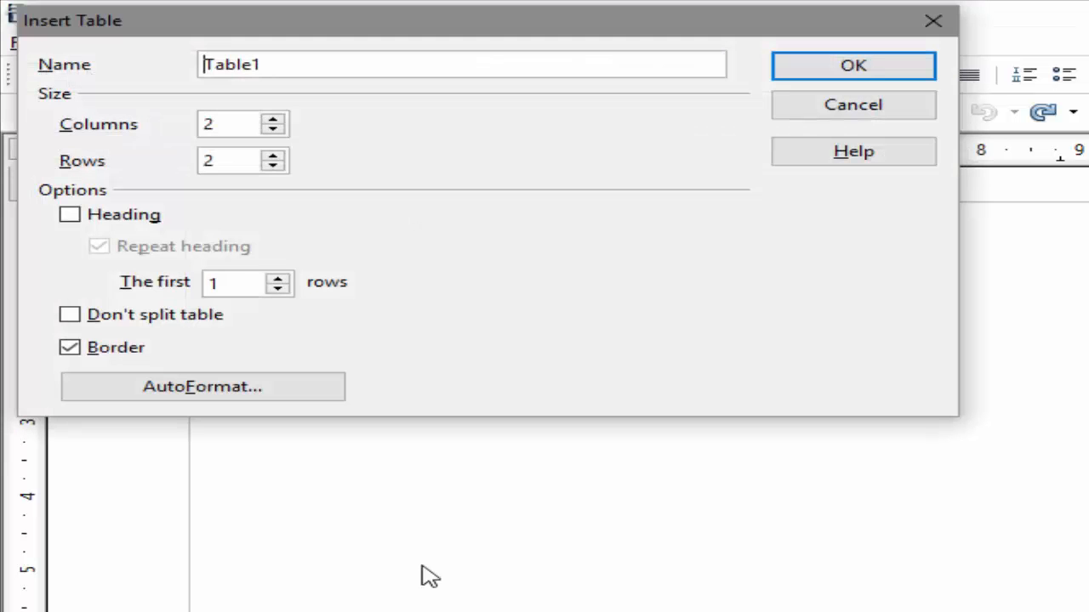
left_click(792, 112)
Set up a new table named FIRSTUNITTEST with 6 columns, 6 rows and a border
left_click(343, 44)
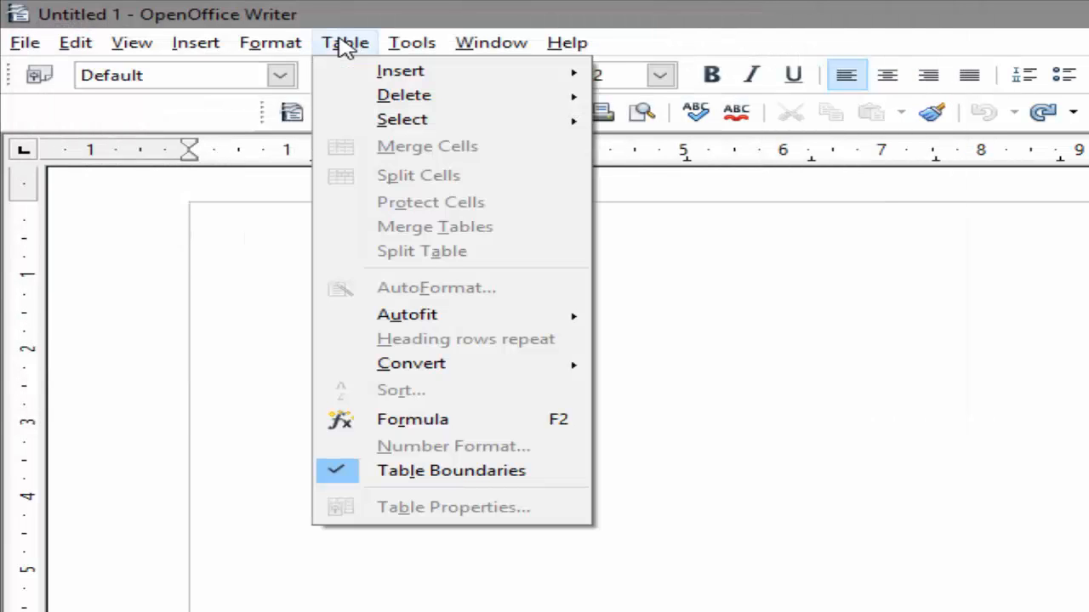
mouse_move(474, 80)
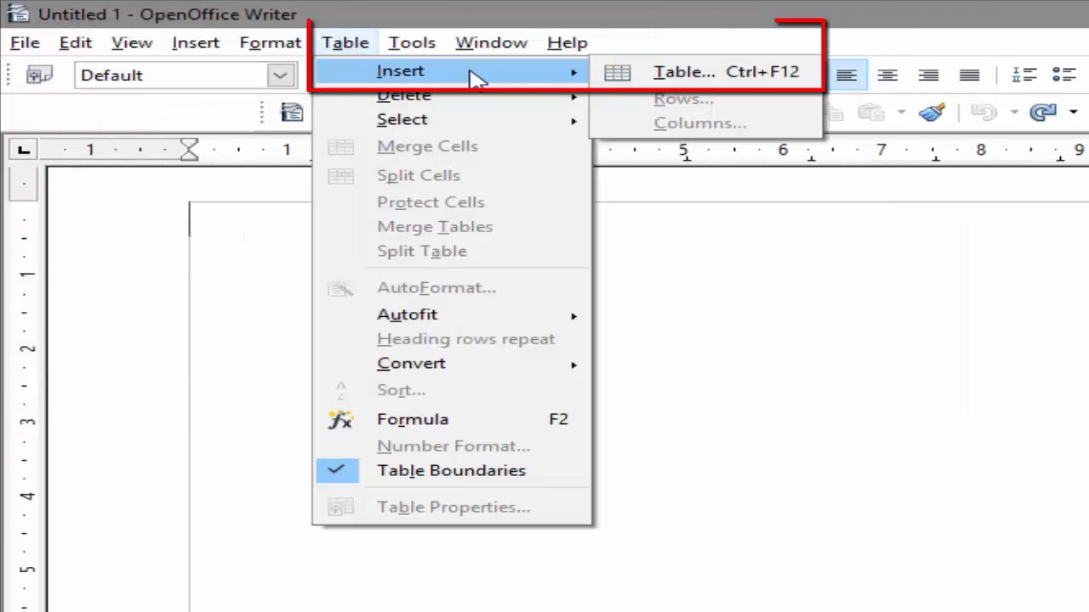
left_click(651, 79)
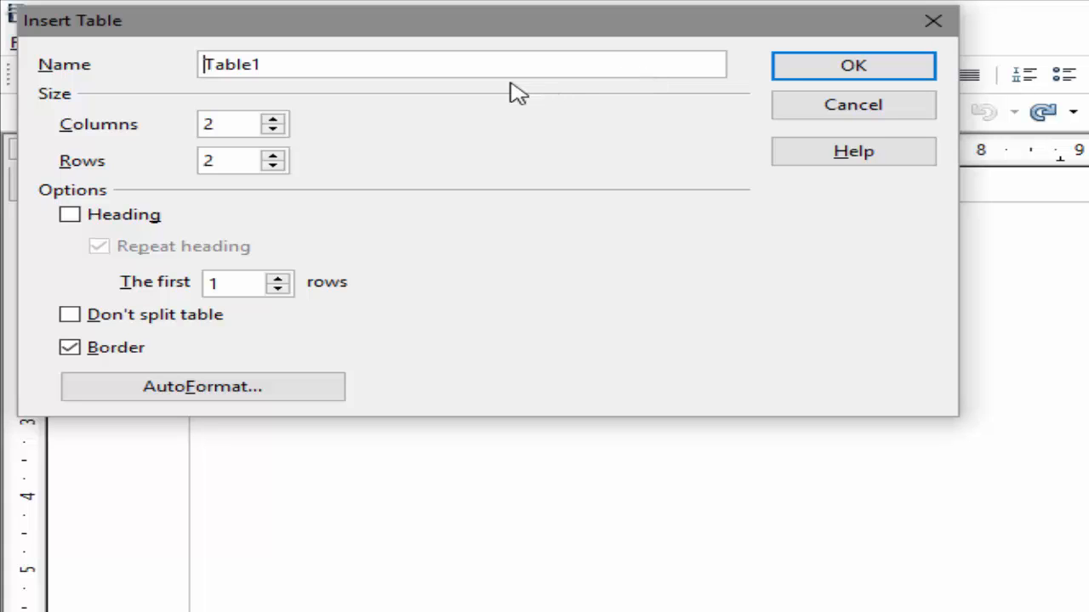
left_click_drag(465, 66, 129, 81)
type("FIRST")
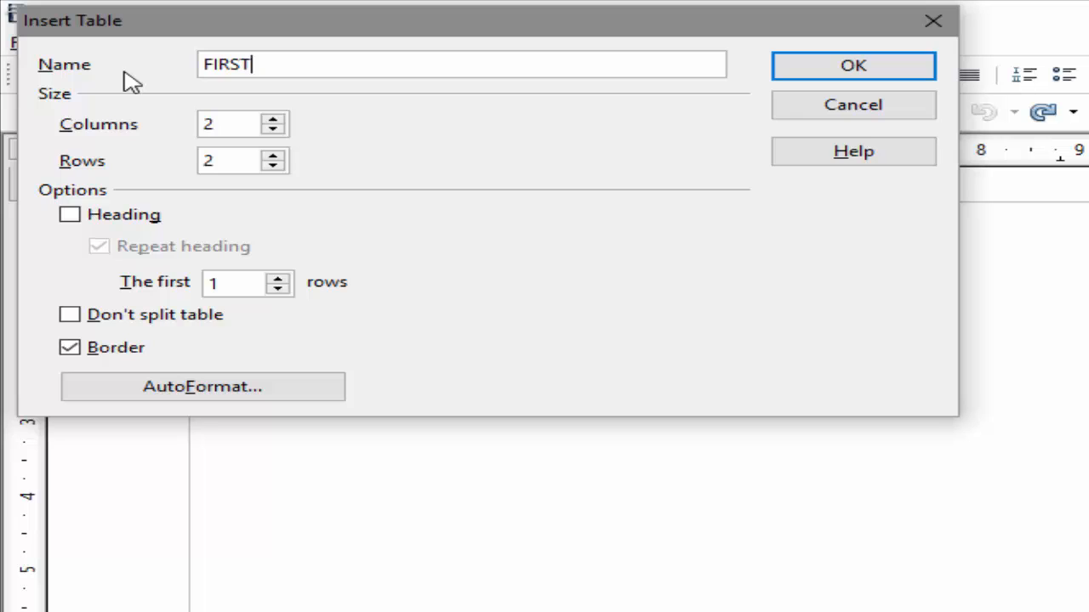
key("BackSpace")
key("BackSpace")
key("BackSpace")
key("BackSpace")
key("BackSpace")
type("FIRSTUNITTES")
type("T")
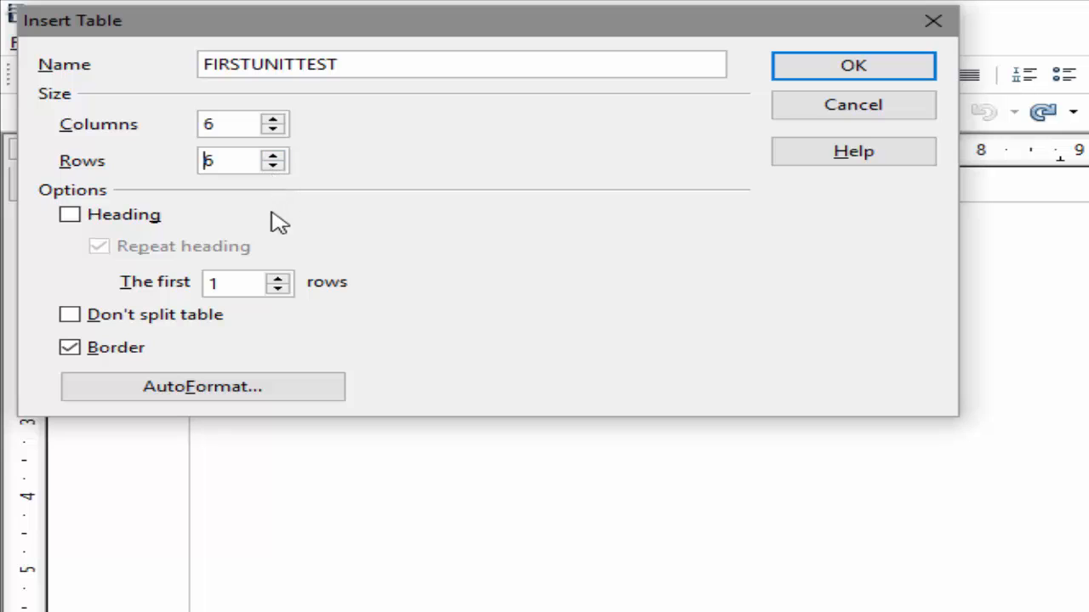
left_click(70, 349)
left_click(71, 349)
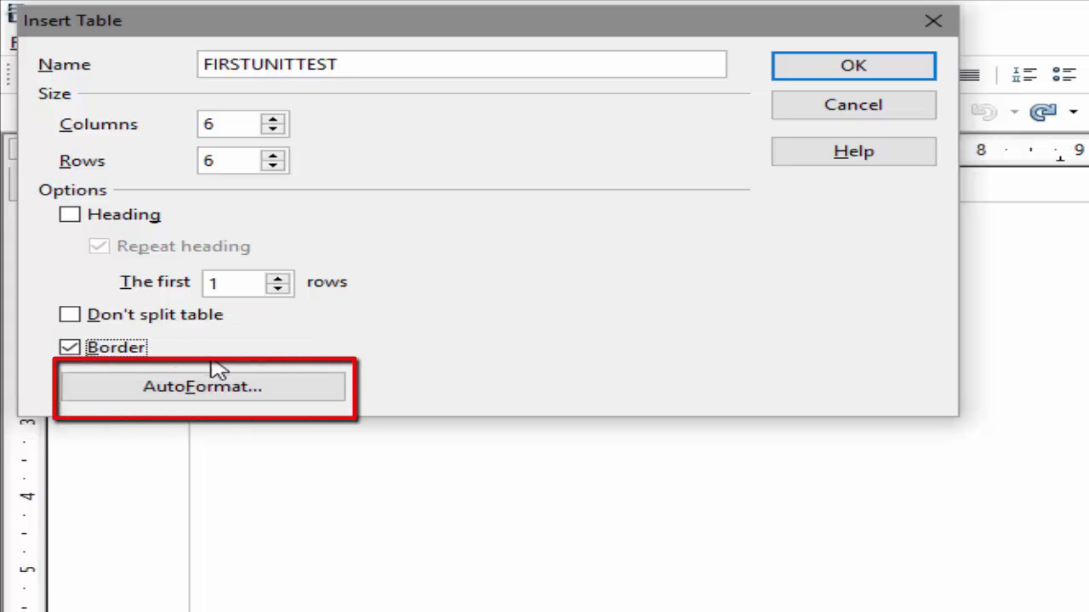
Preview the available table AutoFormat styles, including Default, 3-D, Blue, Brown, Lavender, Yellow, Grey, Green and Red
left_click(302, 389)
left_click(151, 211)
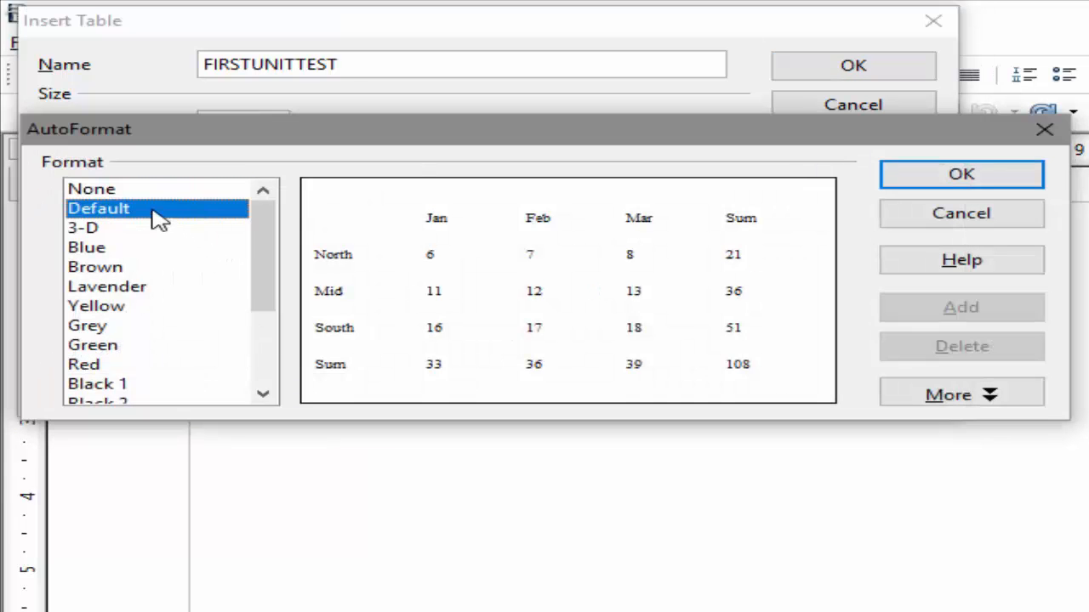
left_click(133, 230)
left_click(129, 249)
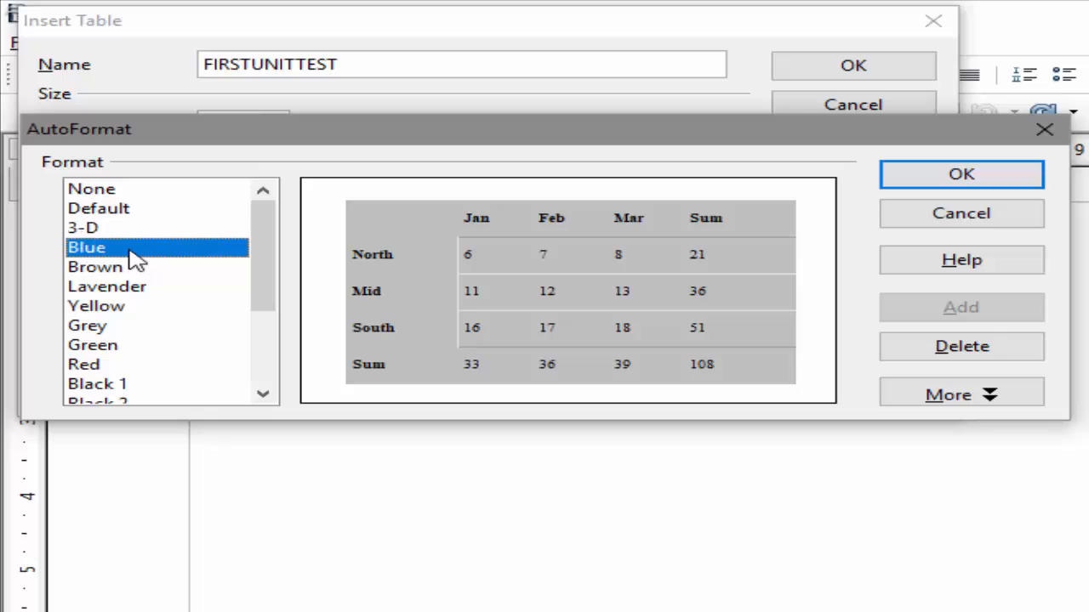
left_click(129, 268)
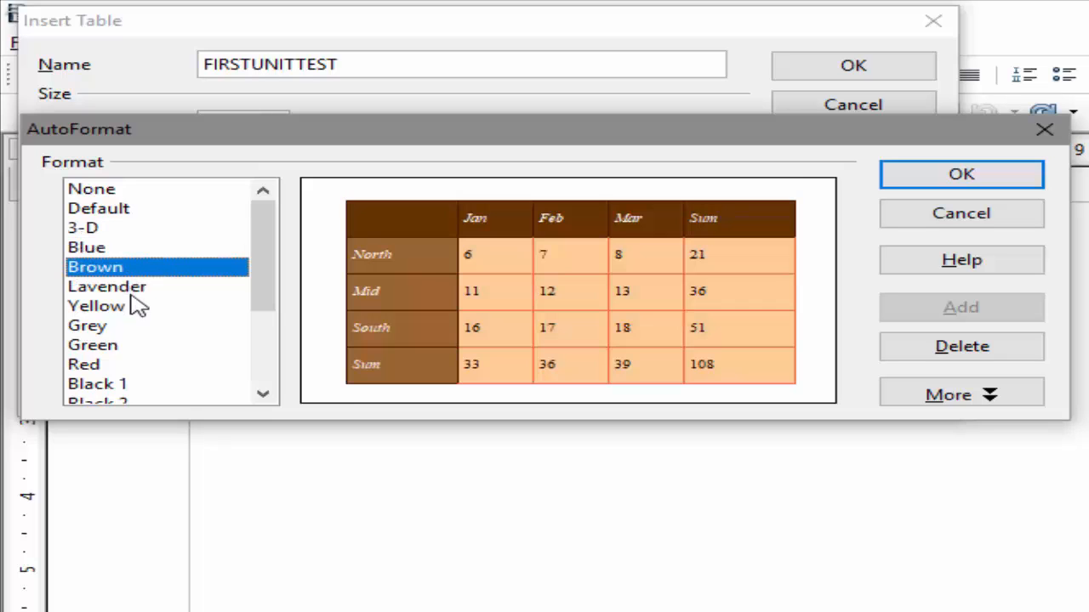
left_click(134, 290)
left_click(130, 308)
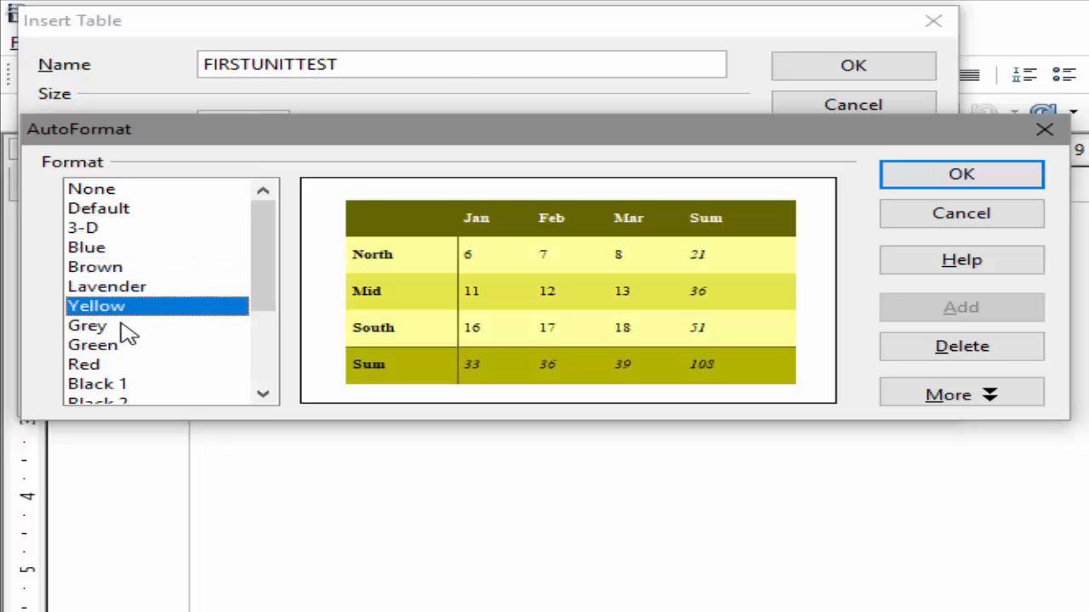
left_click(114, 328)
left_click(119, 344)
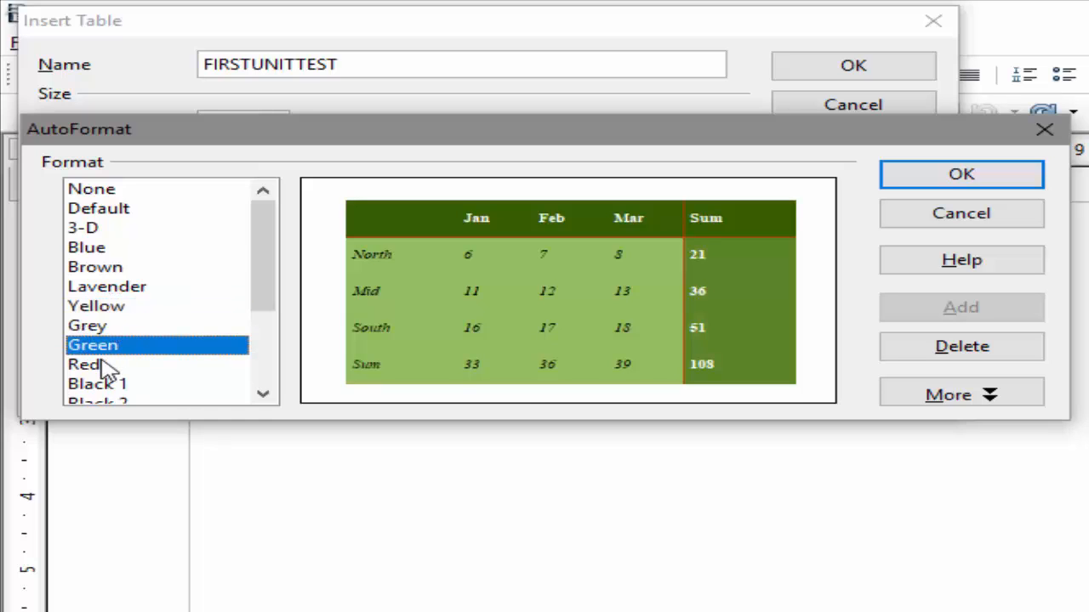
left_click(109, 367)
left_click(118, 289)
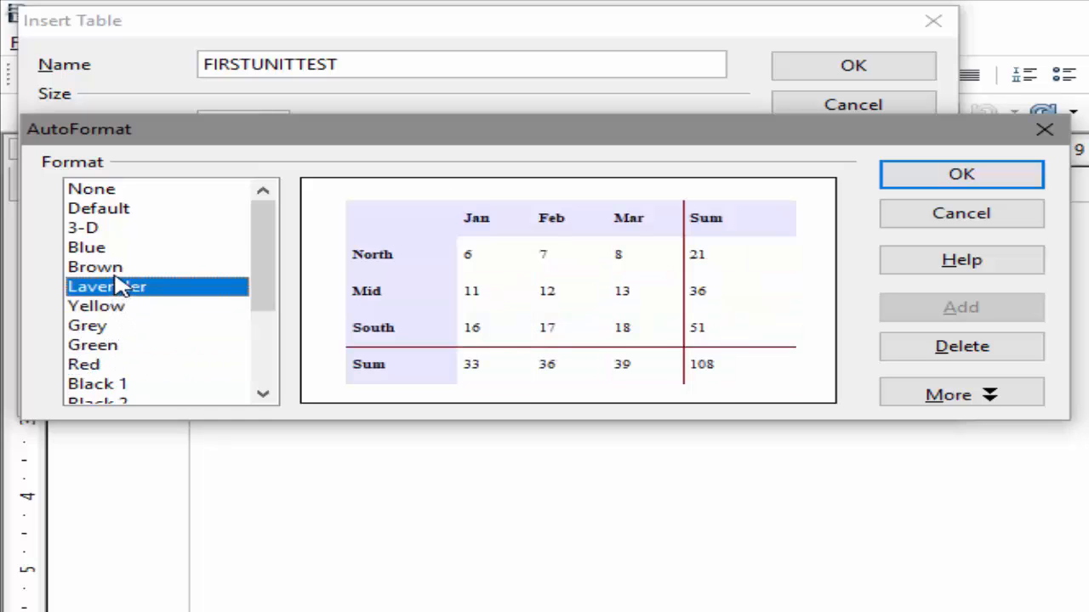
Insert the table with the Brown AutoFormat and close the floating Table toolbar
left_click(120, 270)
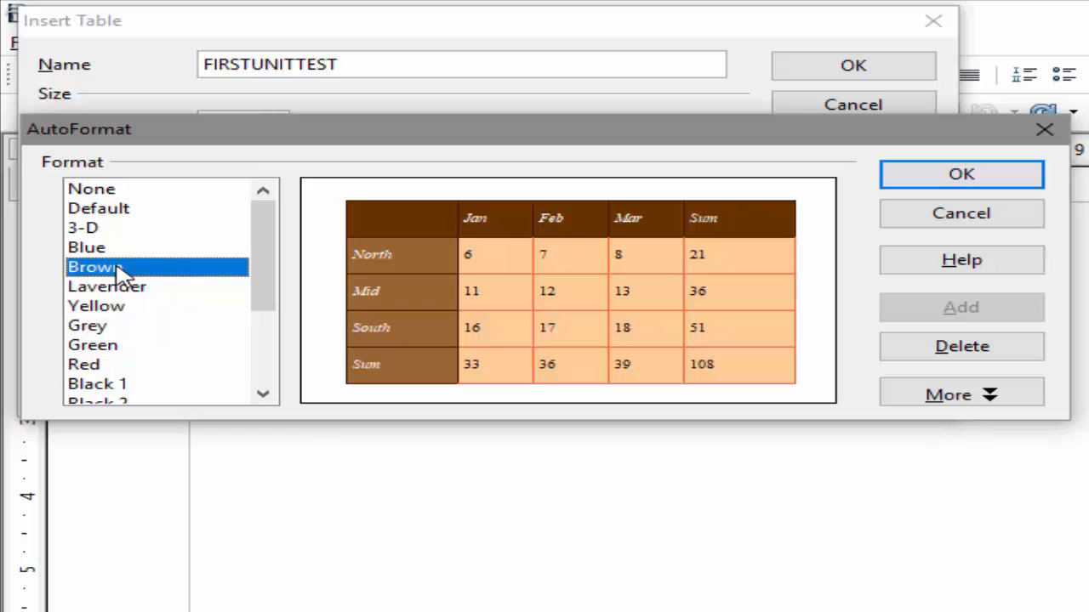
left_click(910, 179)
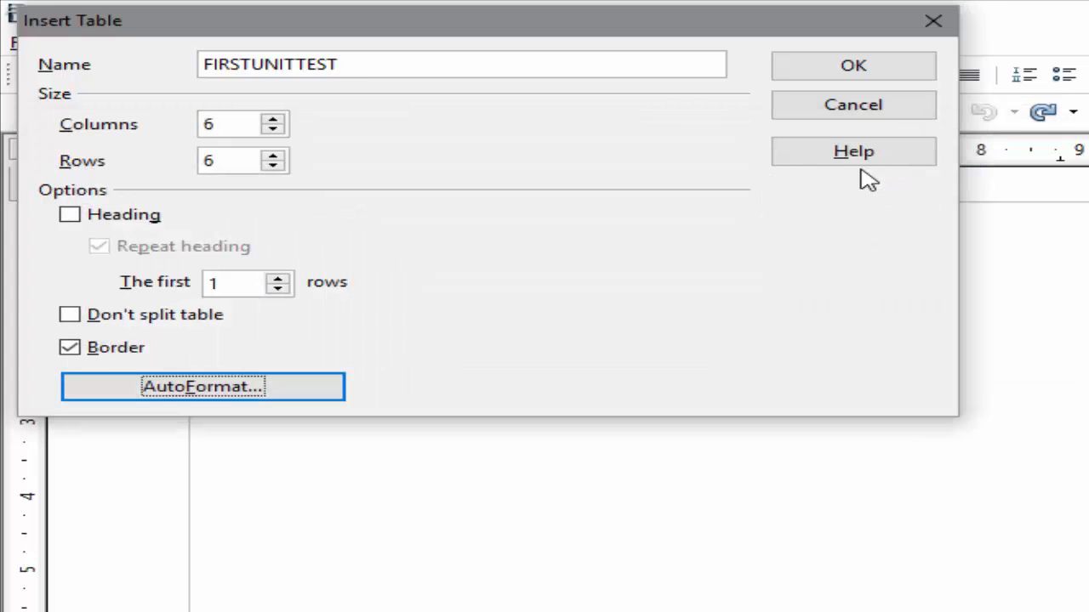
left_click(851, 68)
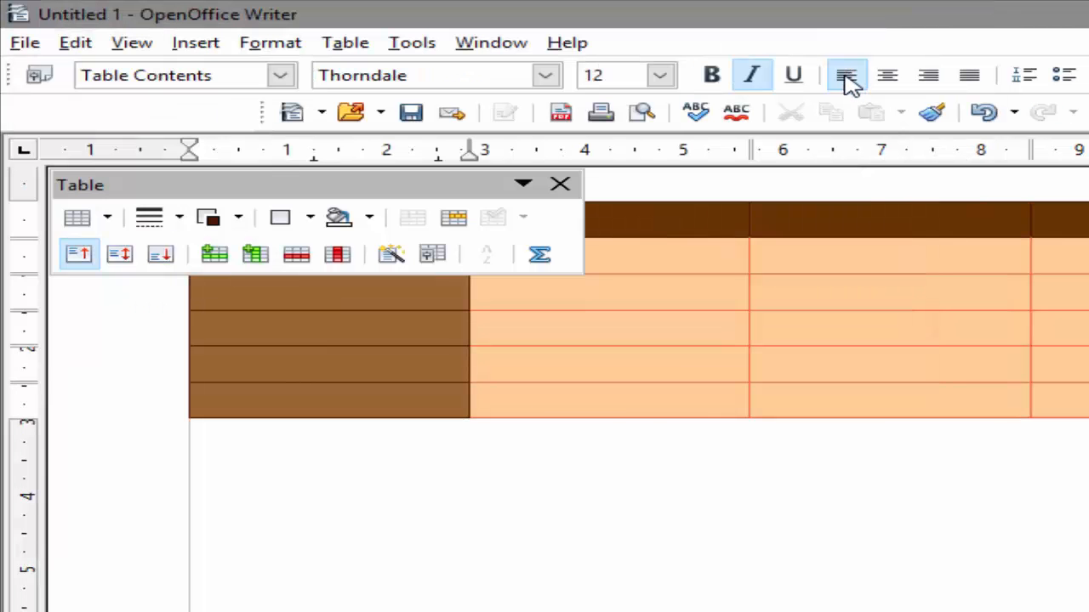
left_click(560, 186)
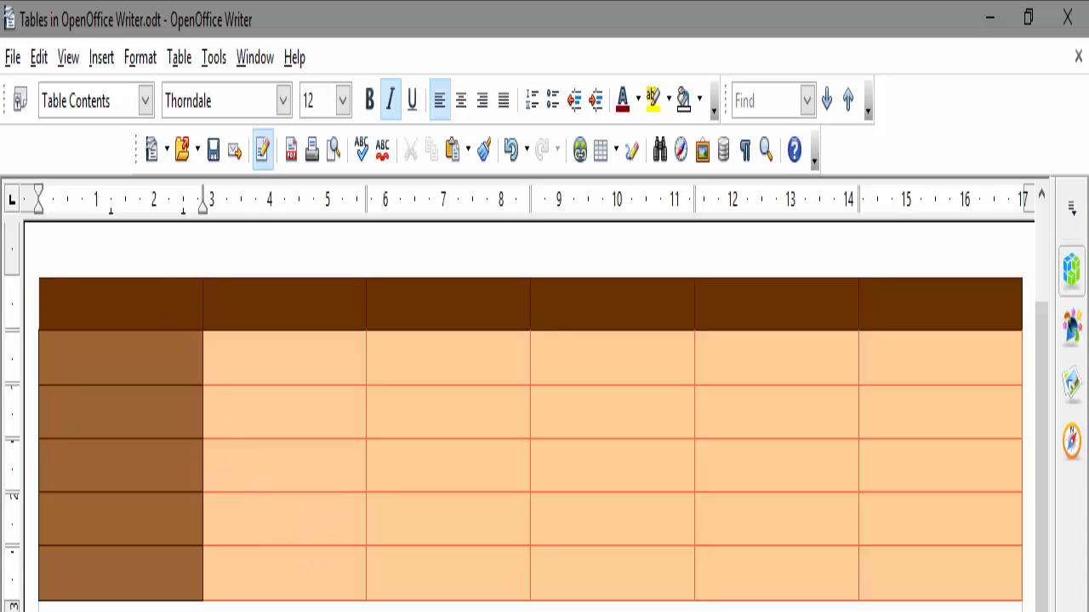
Fill the first three header cells of the table with NAME, ENGLISH and MATH
type("NAME")
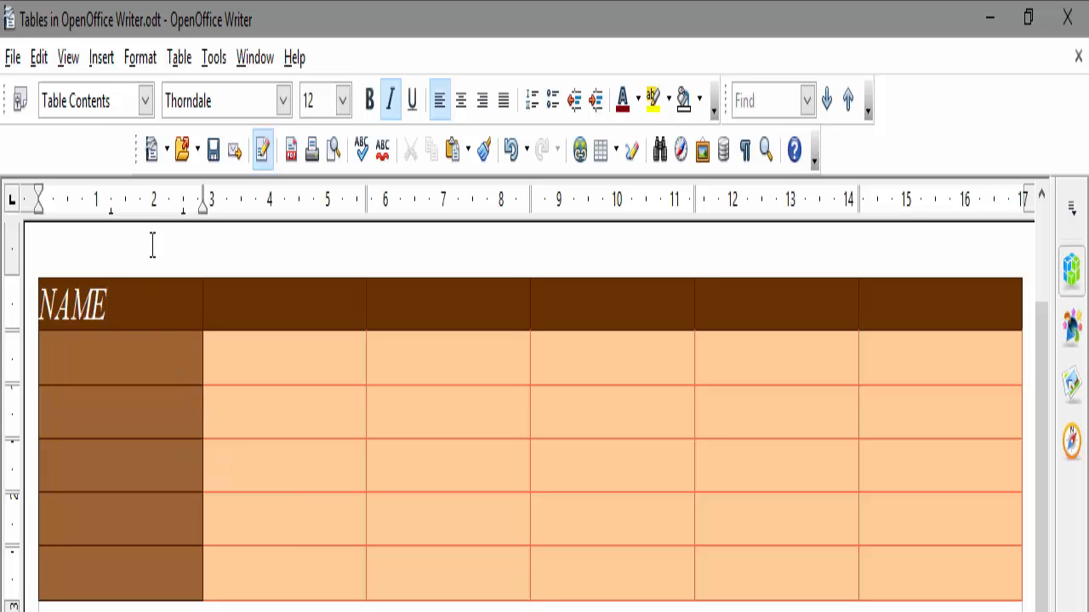
left_click(243, 311)
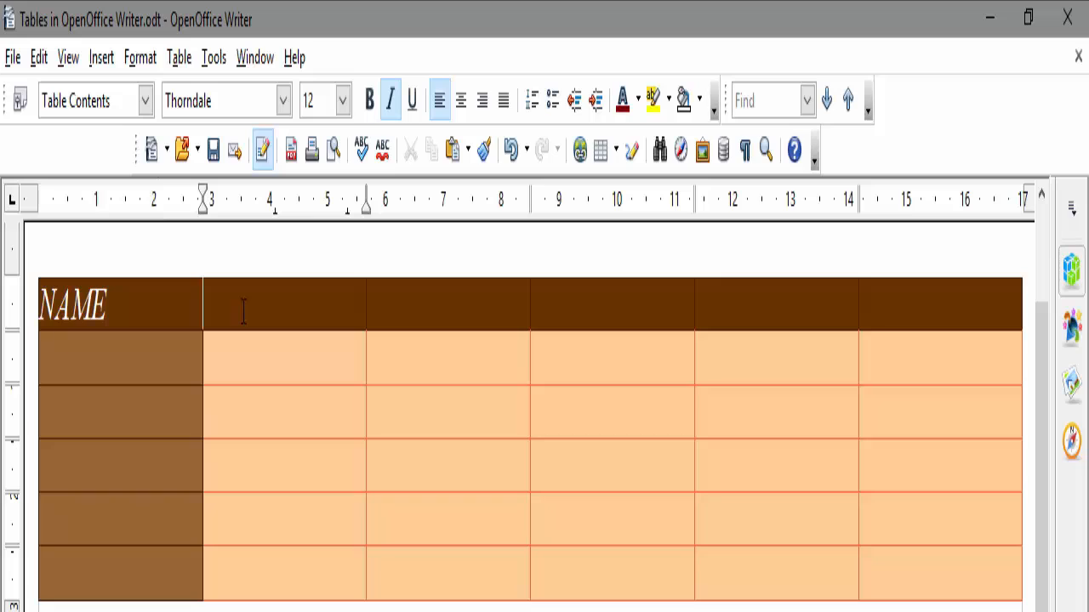
type("S")
key("BackSpace")
type("ENGLISH")
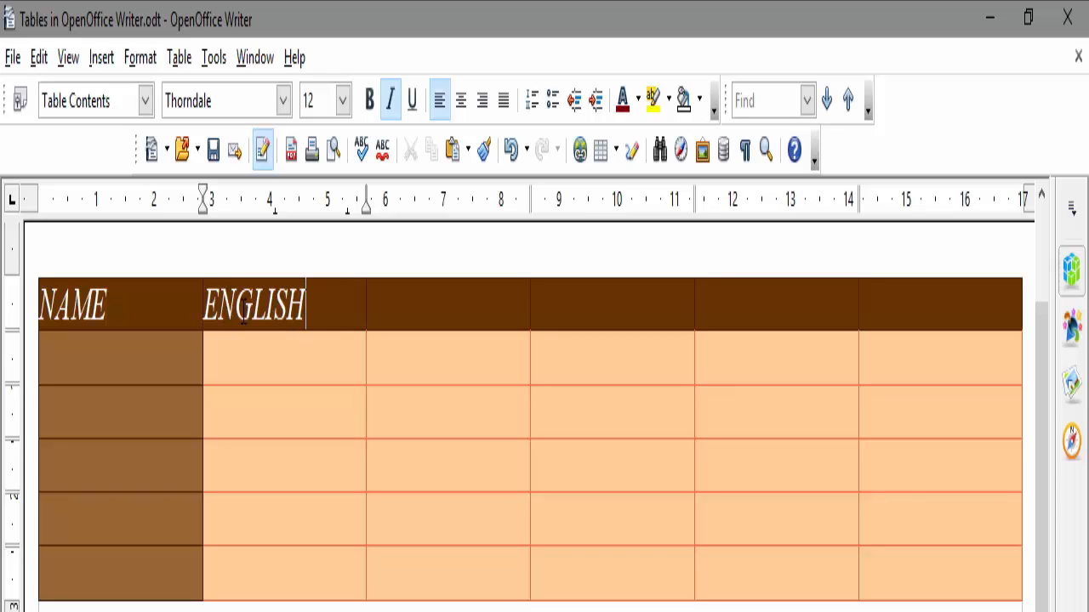
key("Tab")
type("MATH")
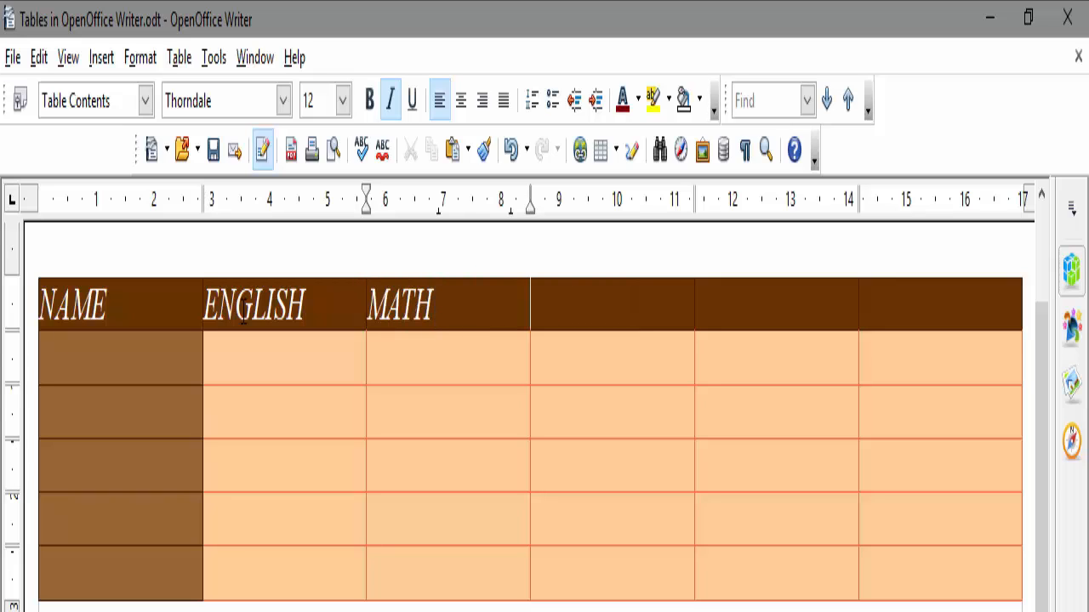
Fill the remaining three header cells of the table with S.ST, SCIENCE and TOTAL MARKS
key("Tab")
type("SS")
key("BackSpace")
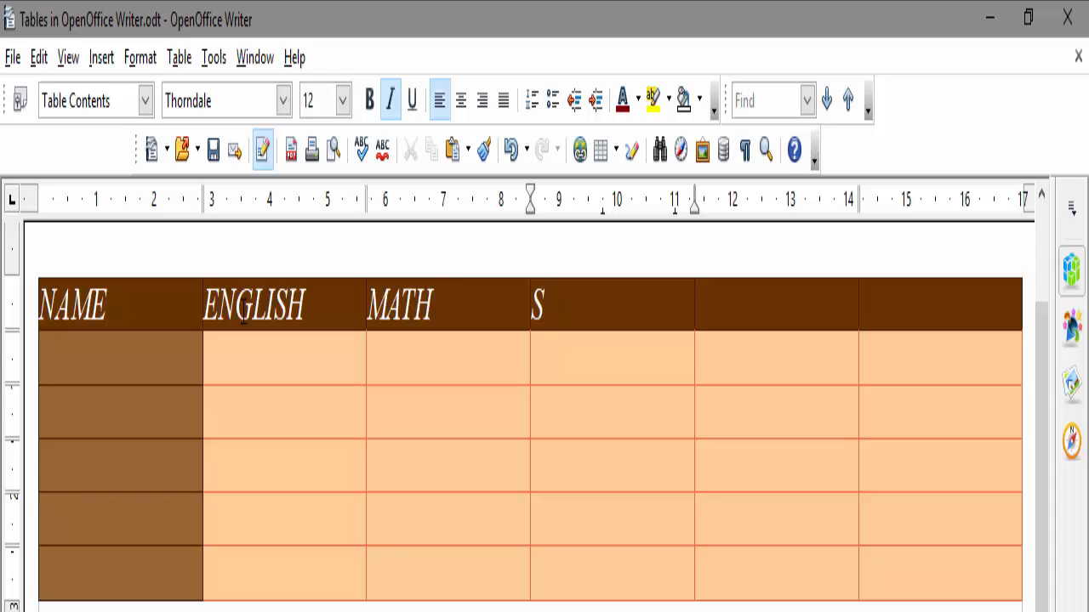
type(".ST")
key("Tab")
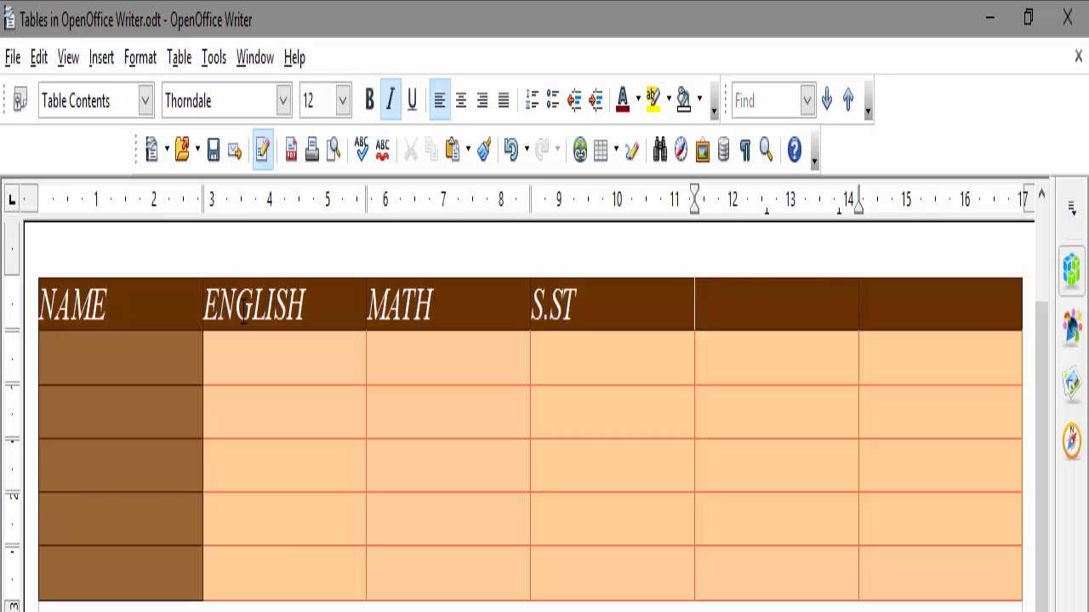
type("SCIEN")
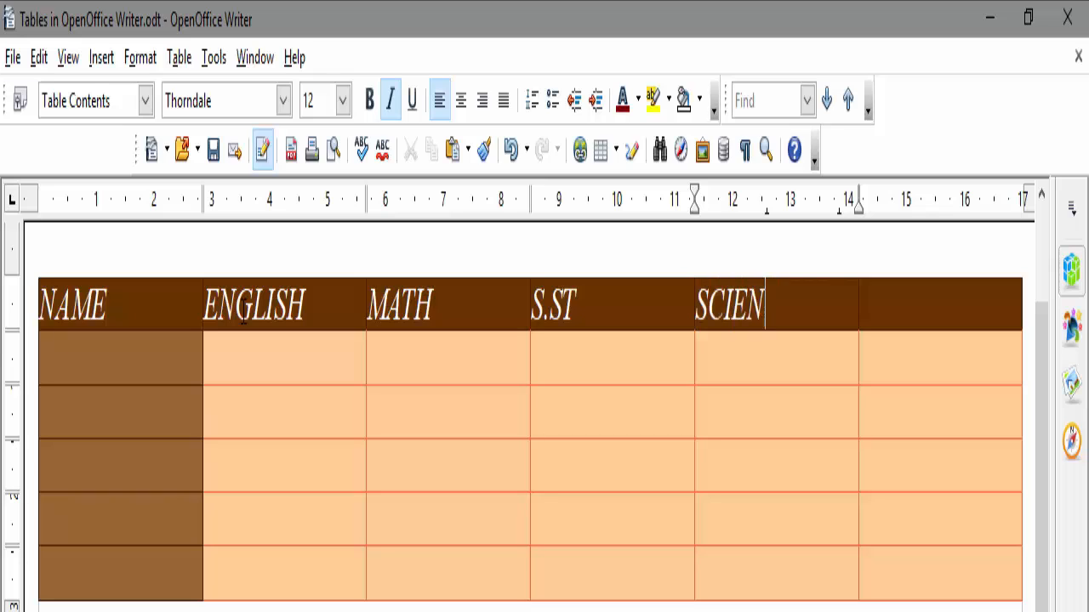
type("CE")
key("Tab")
type("TOT")
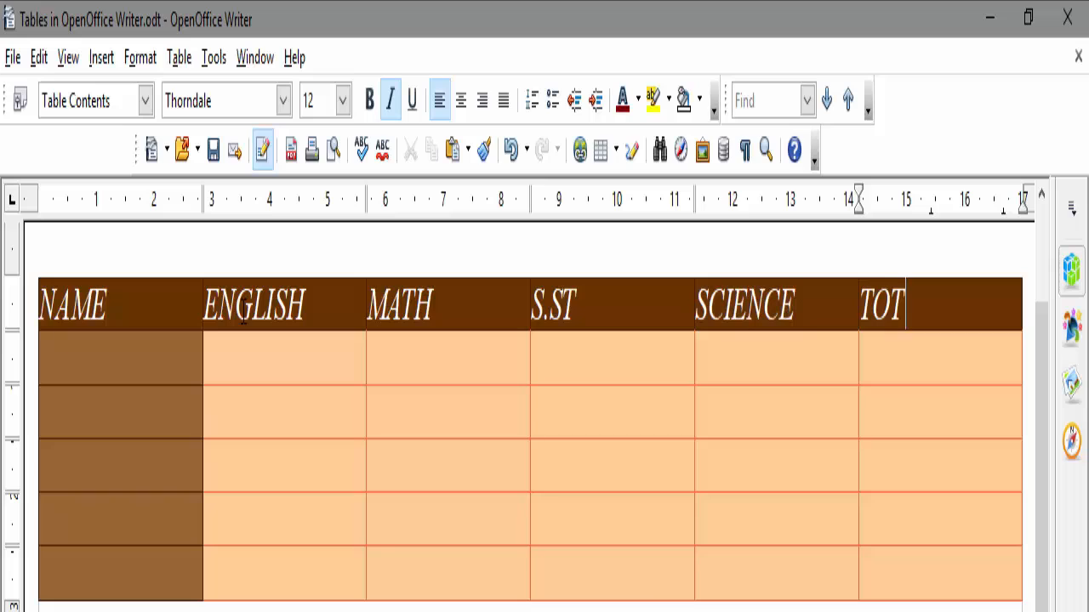
type("AL MARKS")
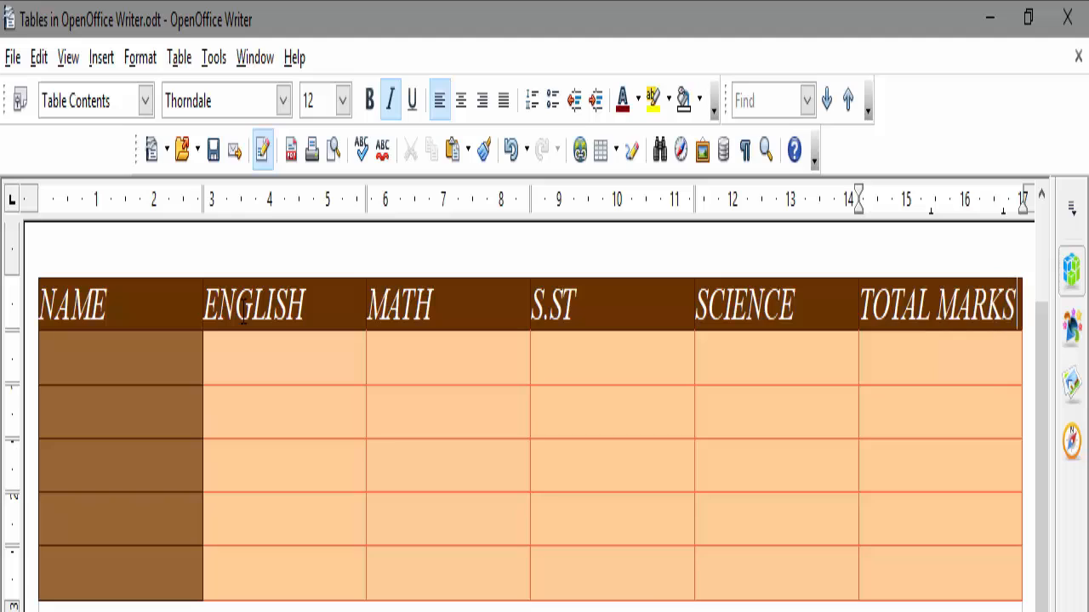
Fill the second table row with the first student's name and the marks 75, 90, 85 and 82
key("Tab")
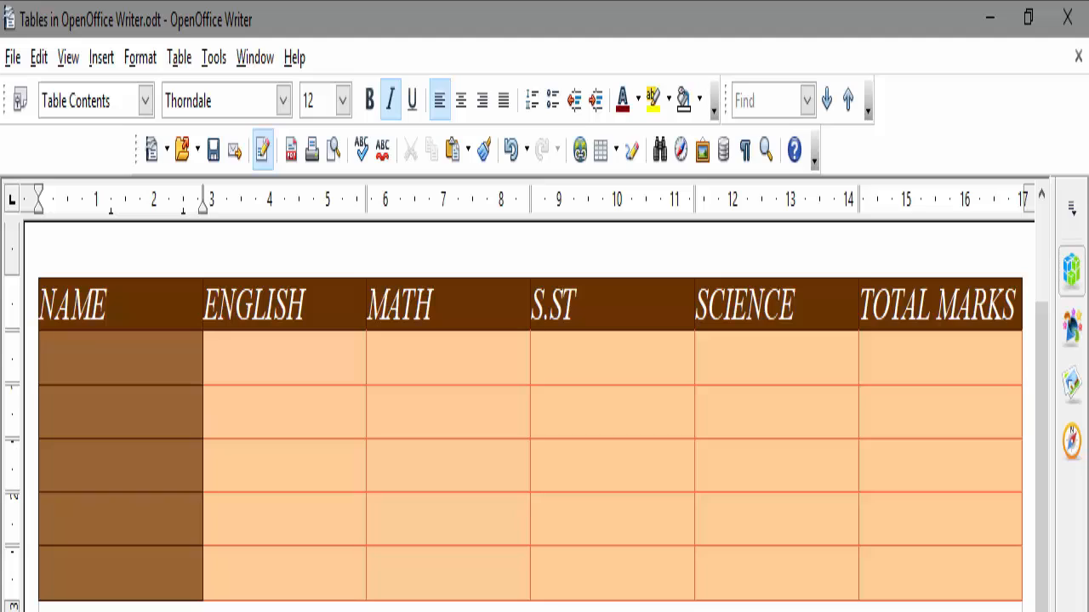
type("KAMAL")
key("Tab")
type("75")
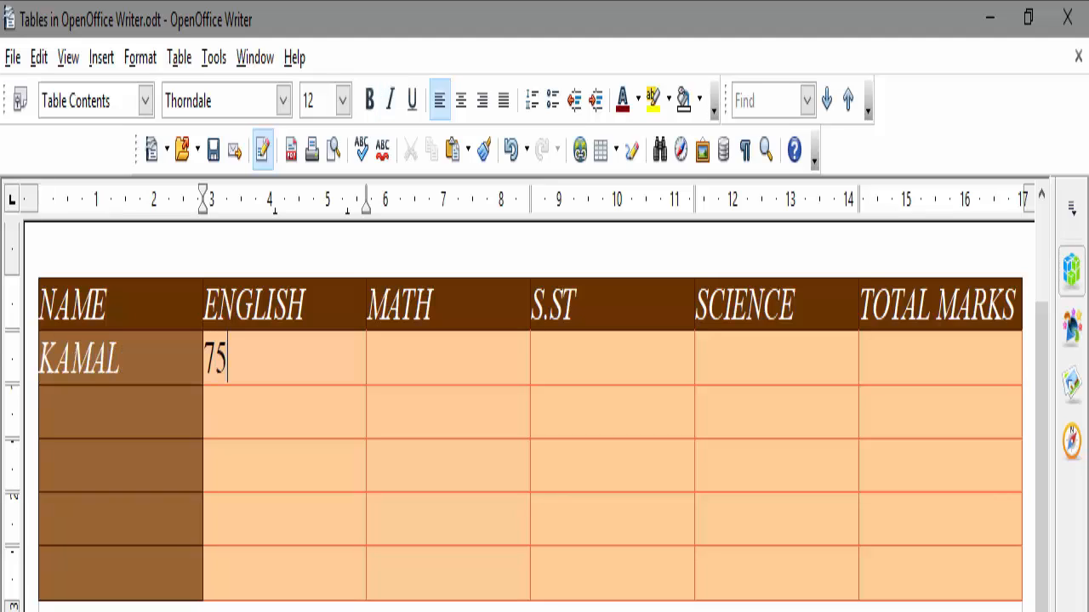
key("Tab")
type("90")
key("Tab")
type("85")
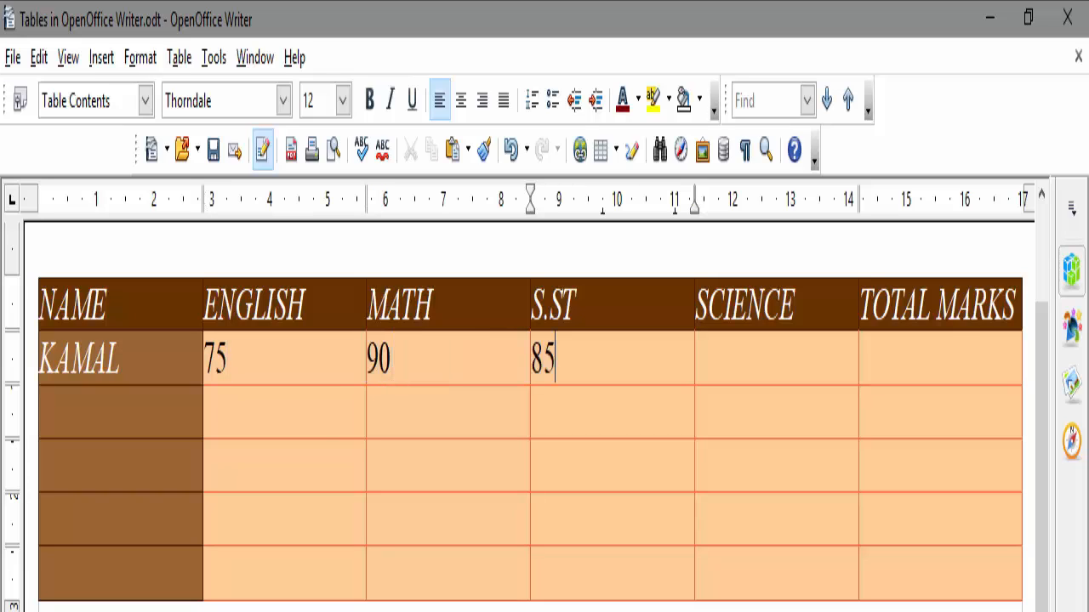
key("Tab")
type("82")
Fill the third table row with a student's name and the marks 85, 92, 95 and 80, leaving the total cells empty
key("Tab")
key("Tab")
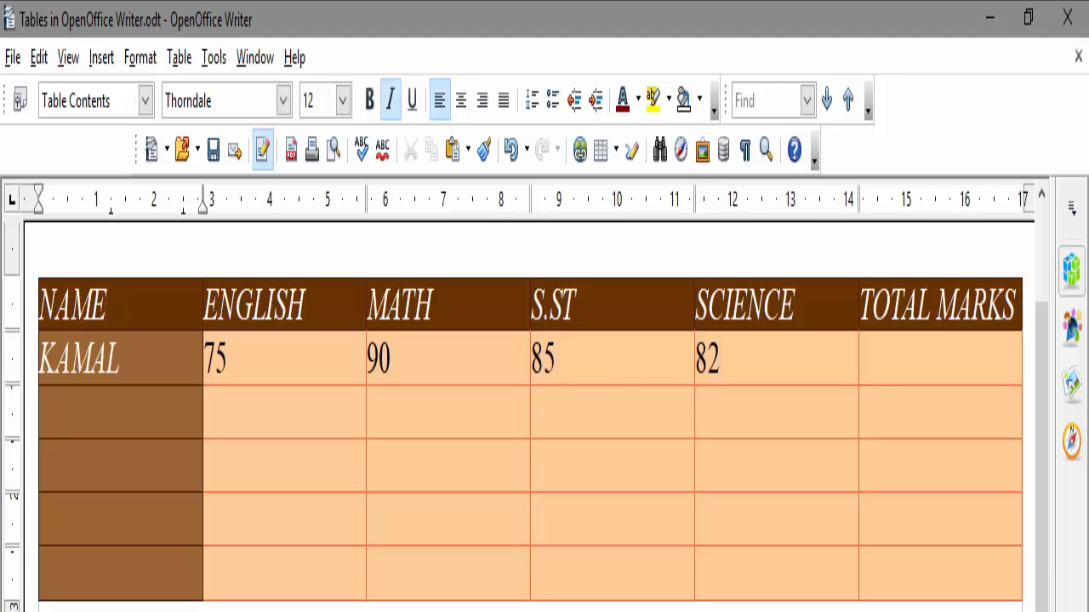
type("ROHAN")
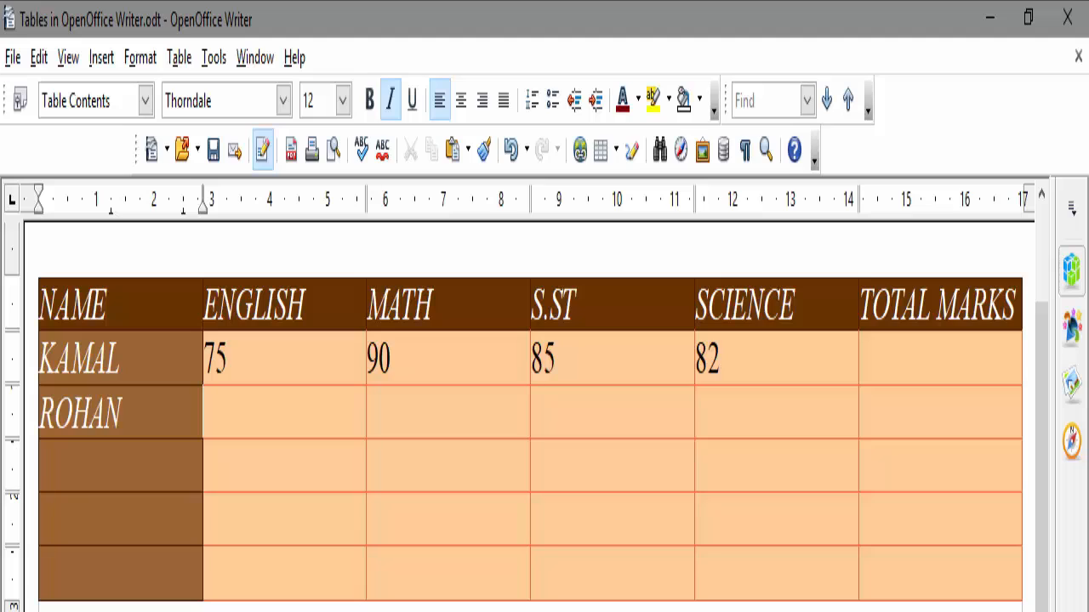
key("Tab")
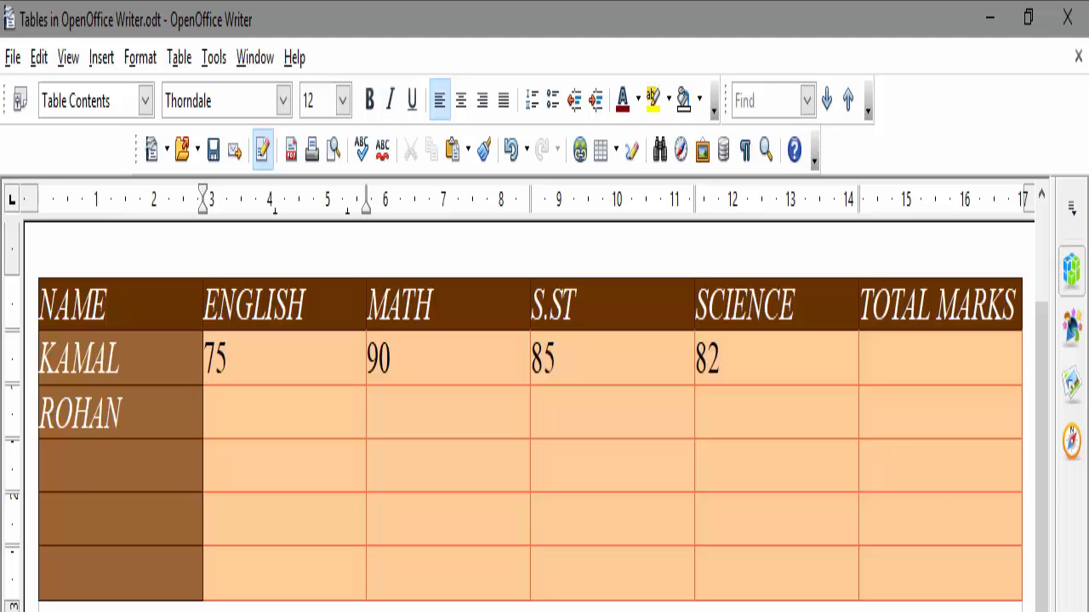
type("85")
key("Tab")
type("9")
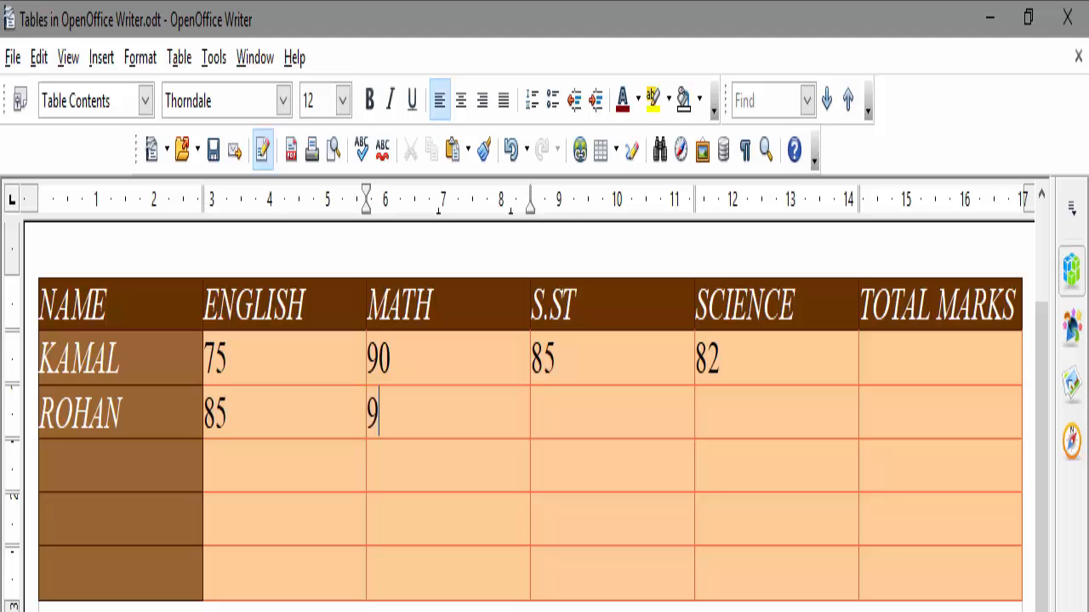
type("2")
key("Tab")
type("95")
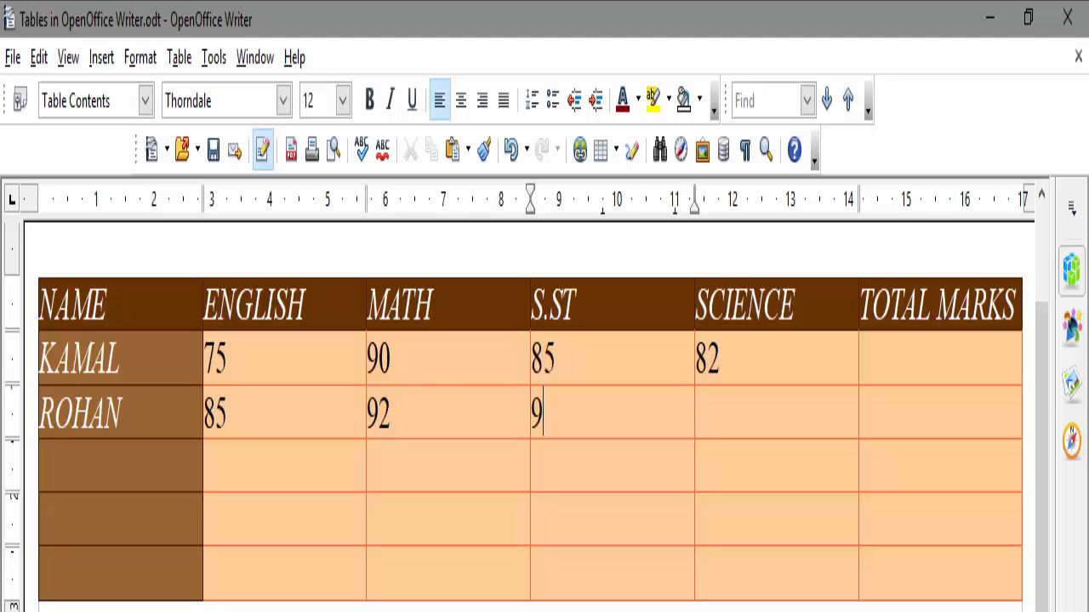
key("Tab")
type("80")
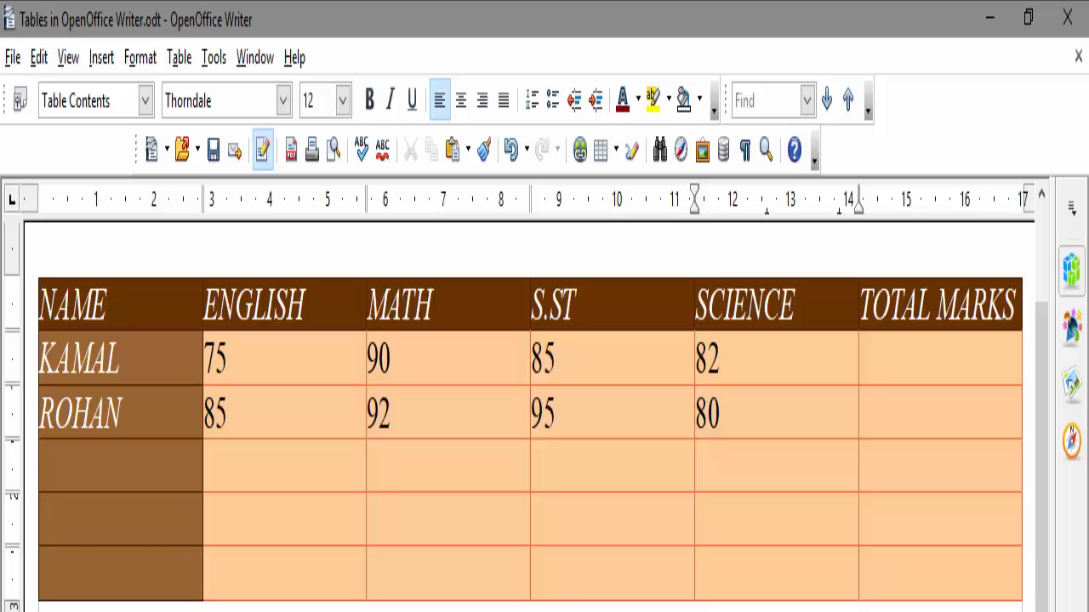
Fill the fourth table row with a student's name and the marks 65, 84, 74 and 90
left_click(144, 457)
type("KA")
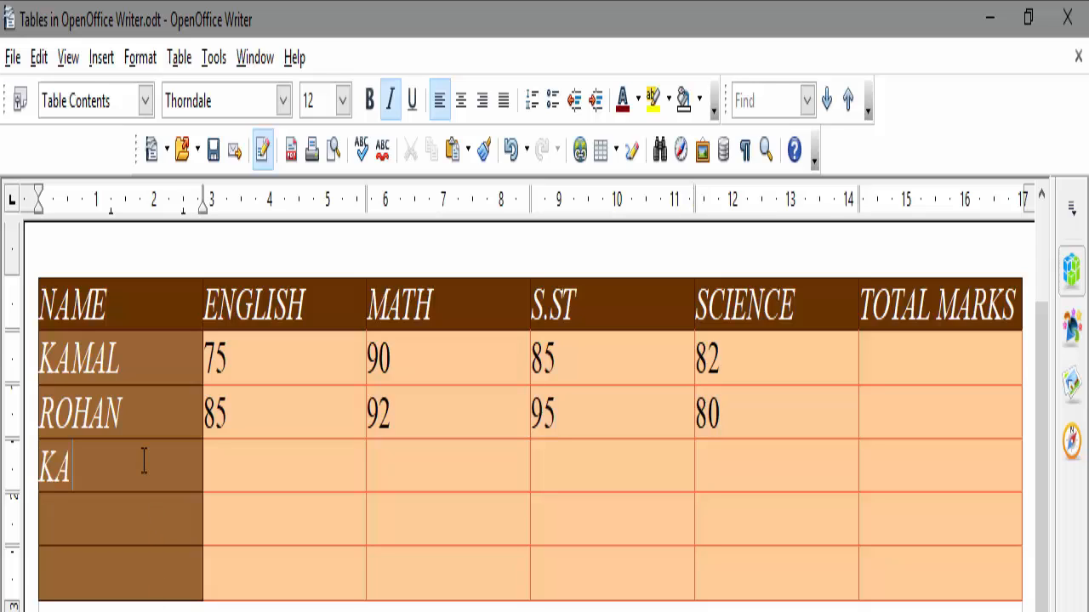
type("VITHA")
key("Left")
key("BackSpace")
key("BackSpace")
key("Tab")
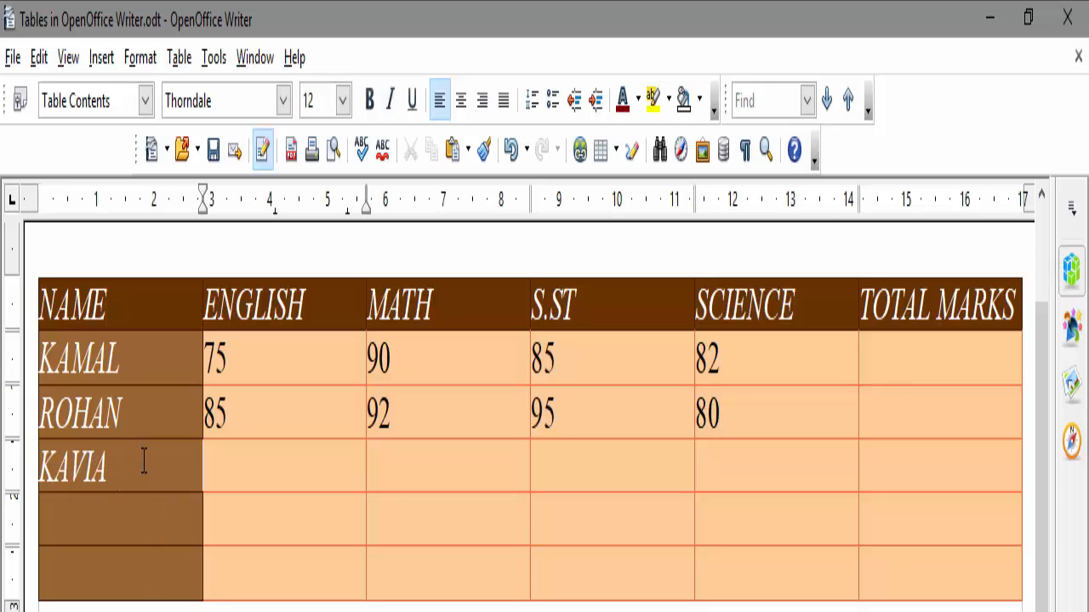
type("65")
key("Tab")
type("84")
key("Tab")
type("74")
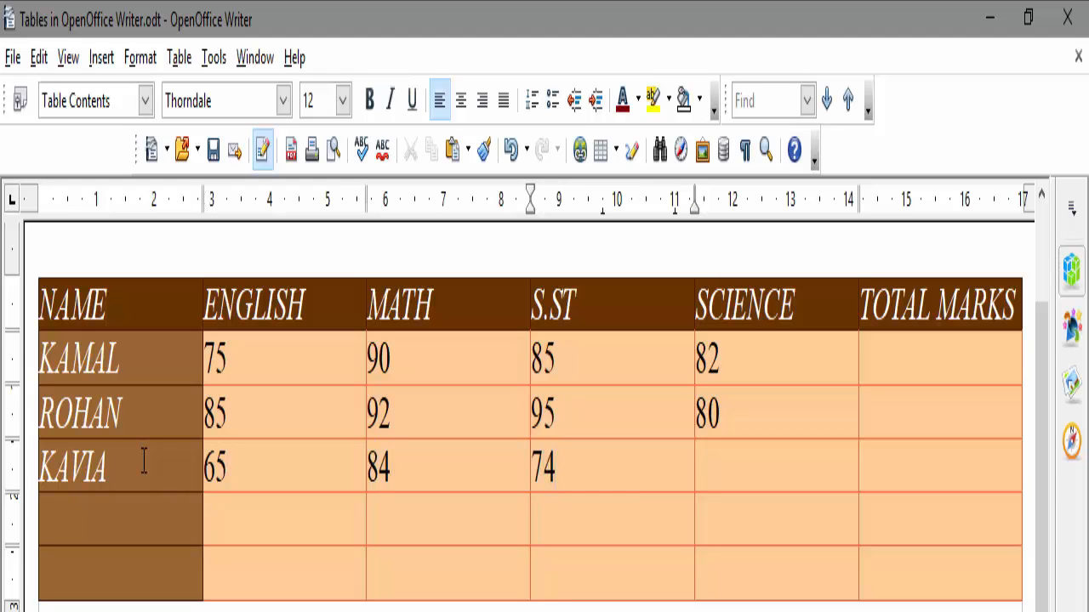
type("90")
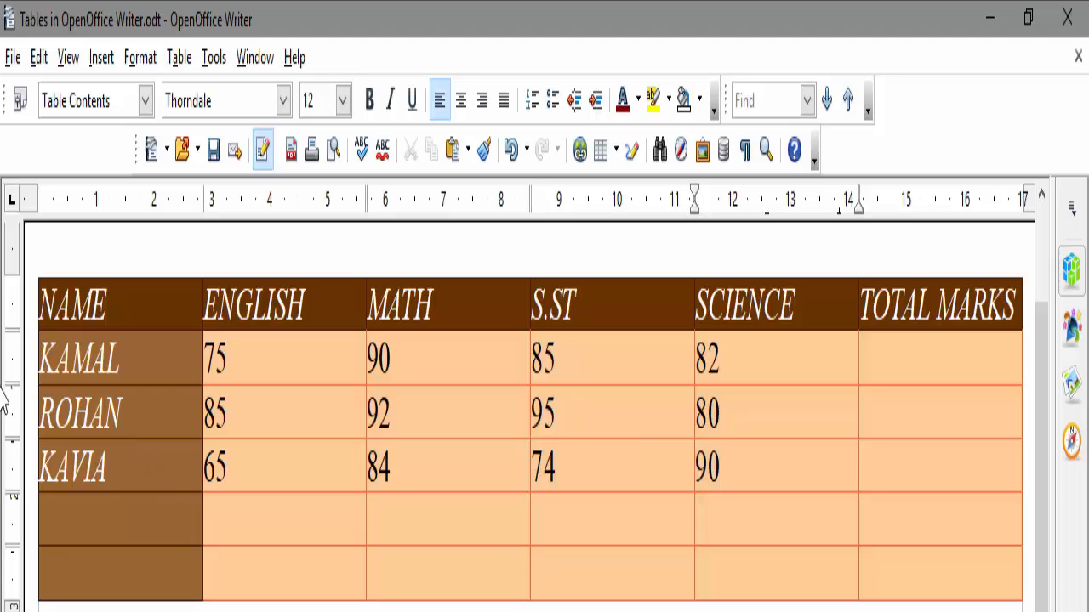
Fill the fifth table row with a student's name and the marks 90, 95, 90 and 86
left_click(77, 511)
left_click(77, 511)
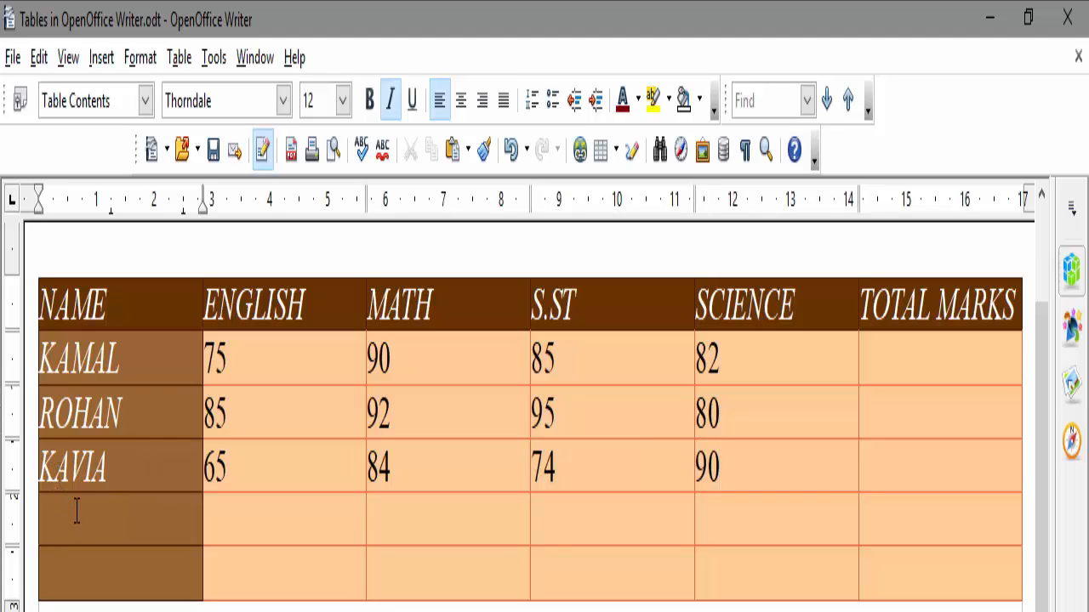
type("MANISH")
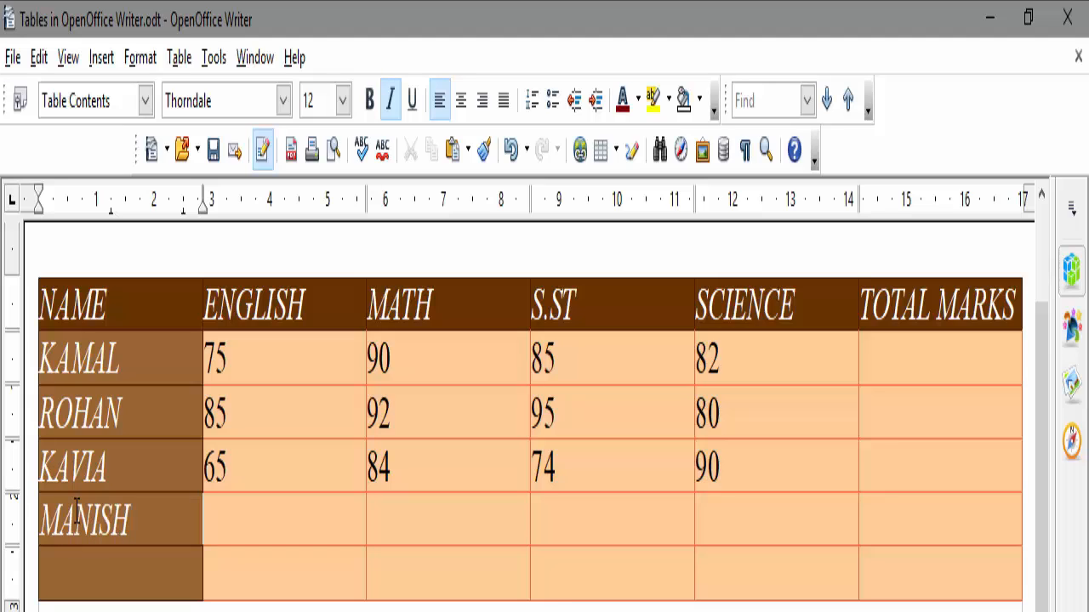
key("Tab")
type("9")
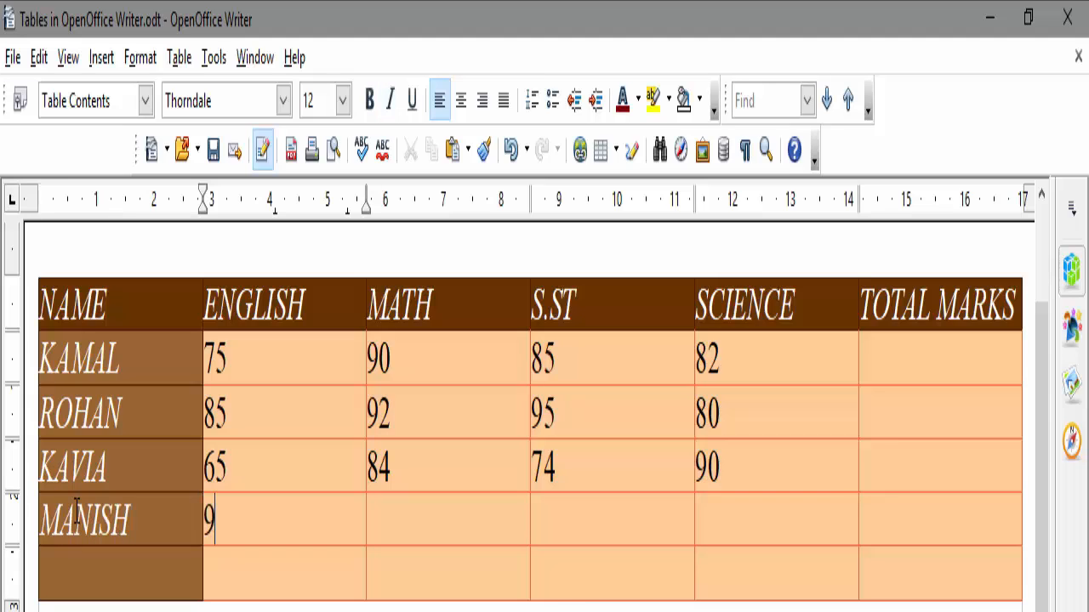
type("0")
key("Tab")
type("95")
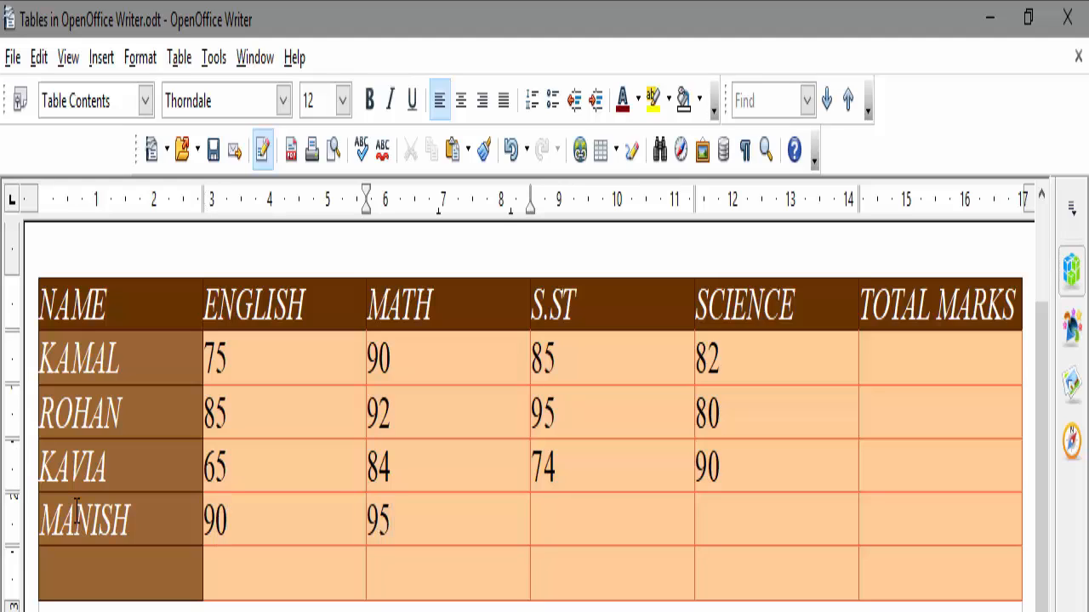
key("Tab")
type("90")
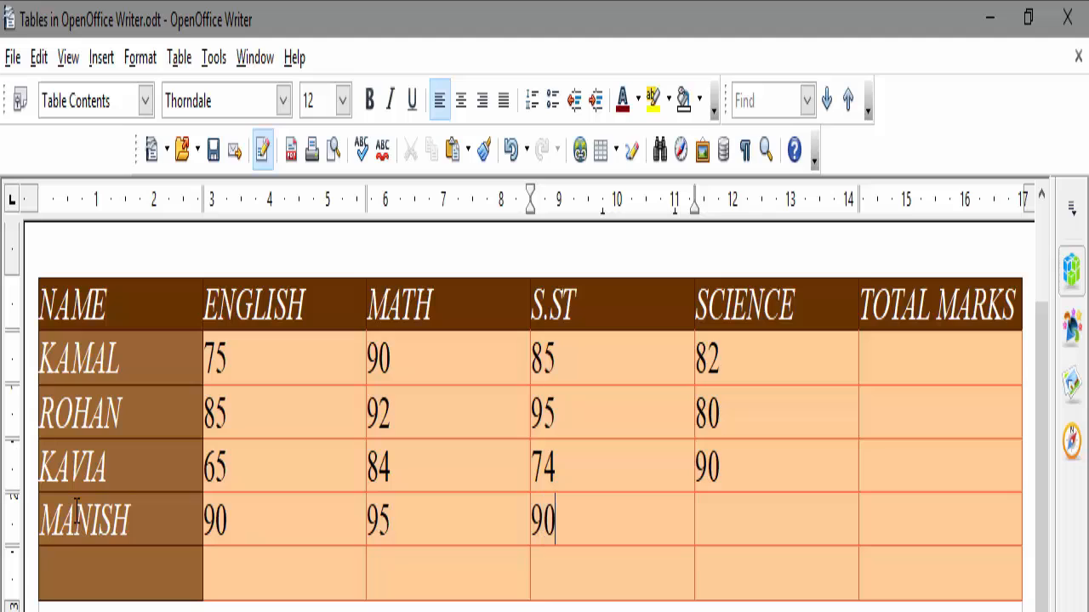
type("86")
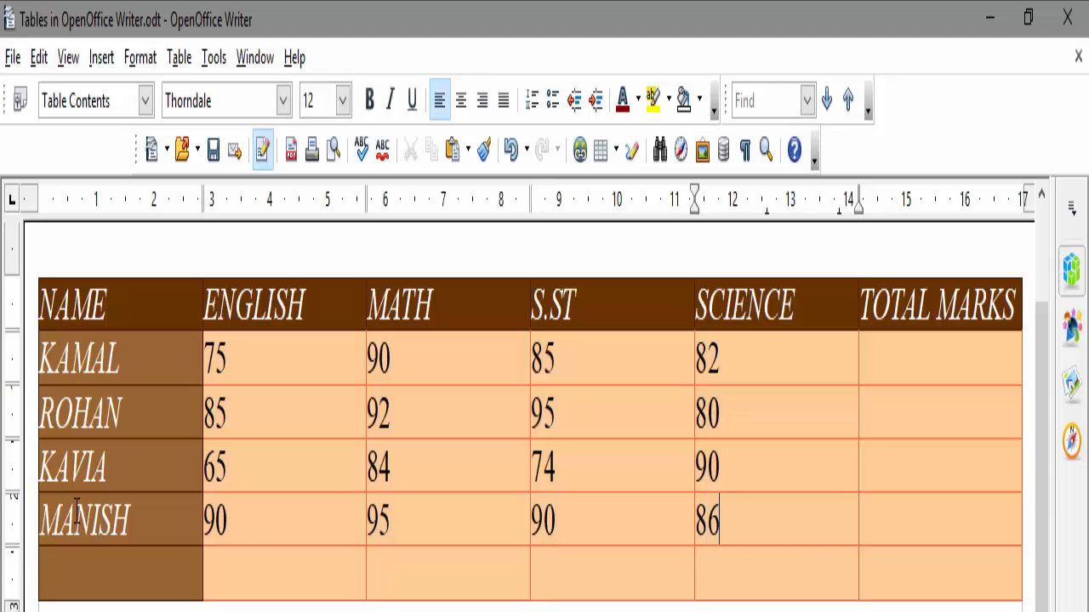
Fill the last table row with a student's name and the marks 84, 75, 80 and 65
left_click(83, 559)
type("VA")
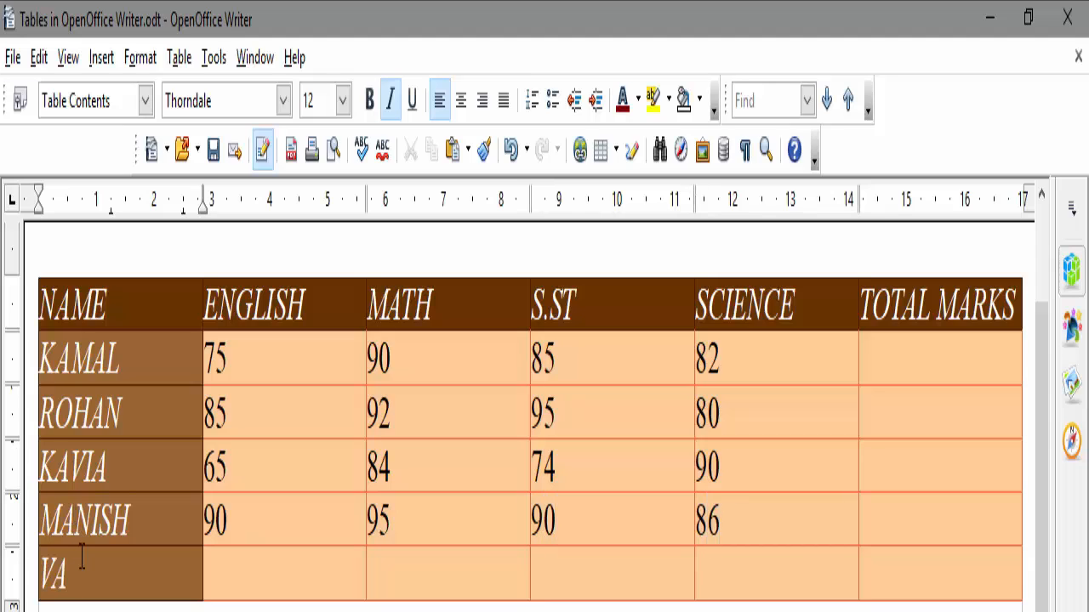
type("IBHAV")
key("Tab")
type("84")
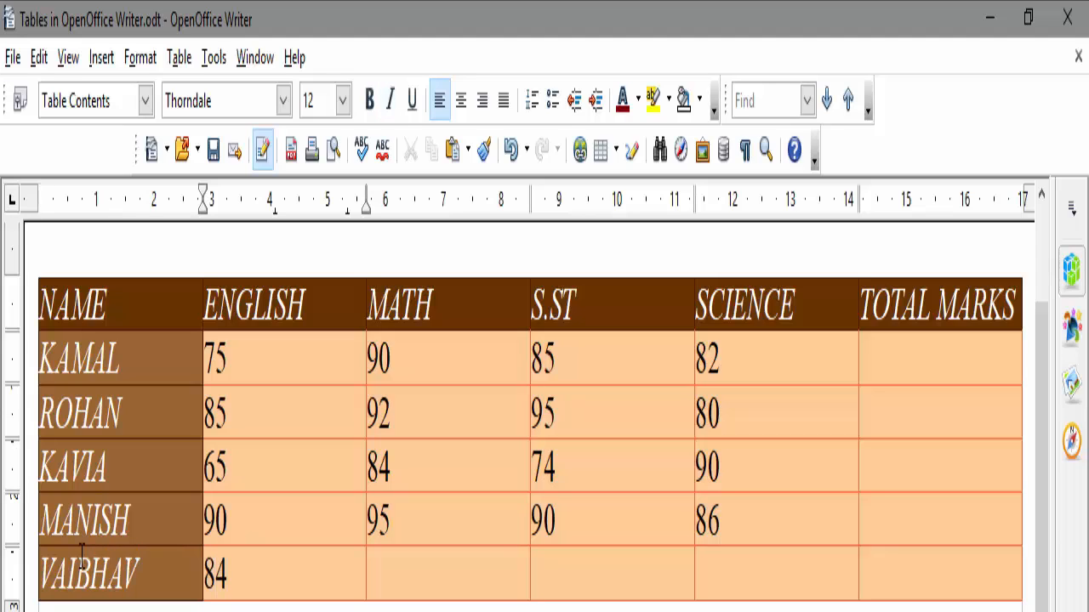
key("Tab")
type("75")
key("Tab")
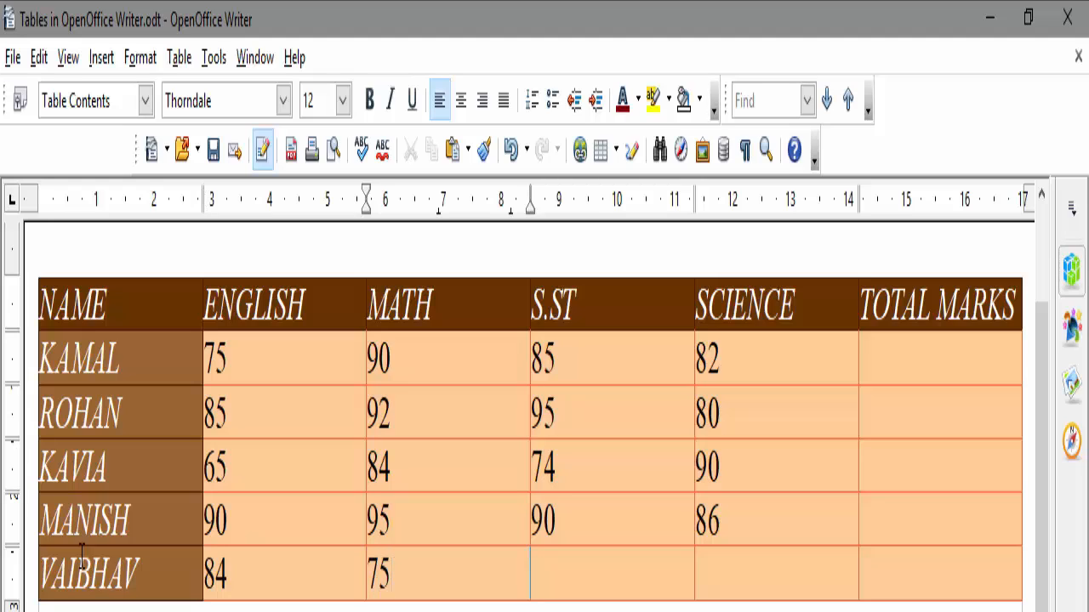
type("80")
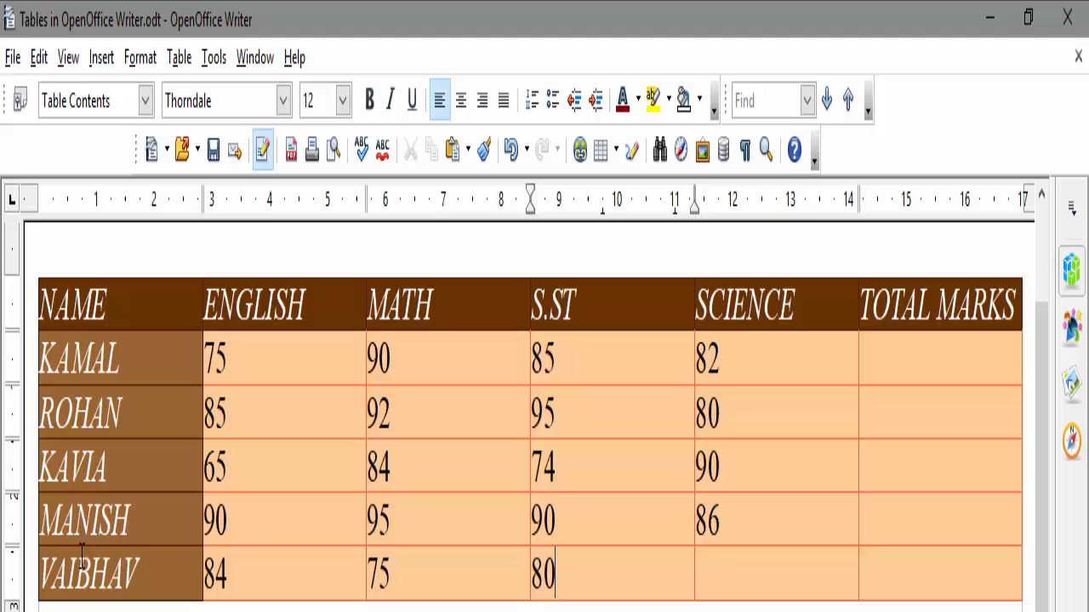
key("Tab")
type("65")
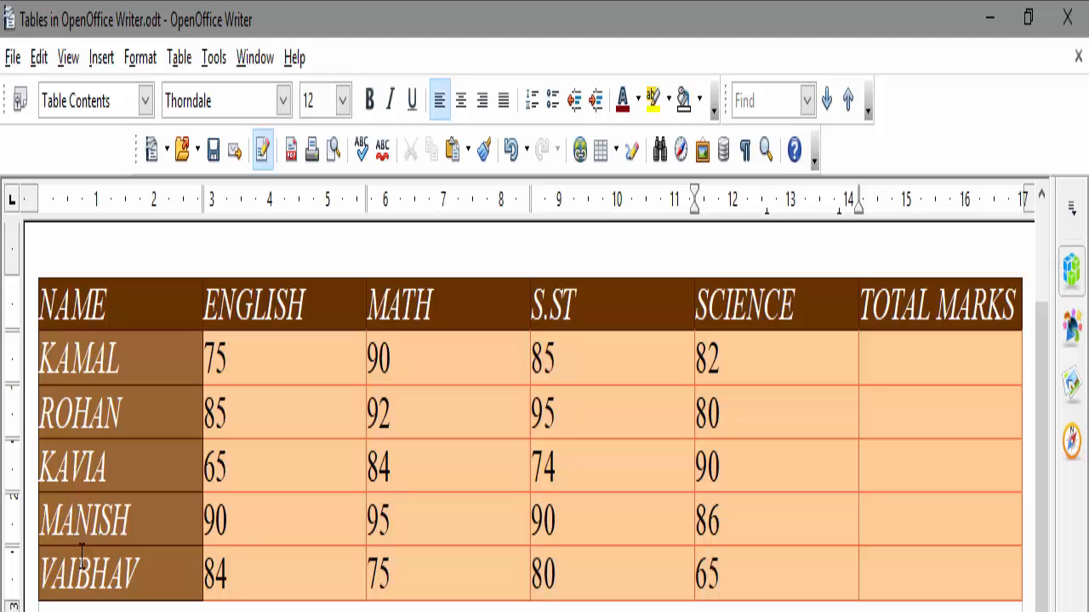
key("Tab")
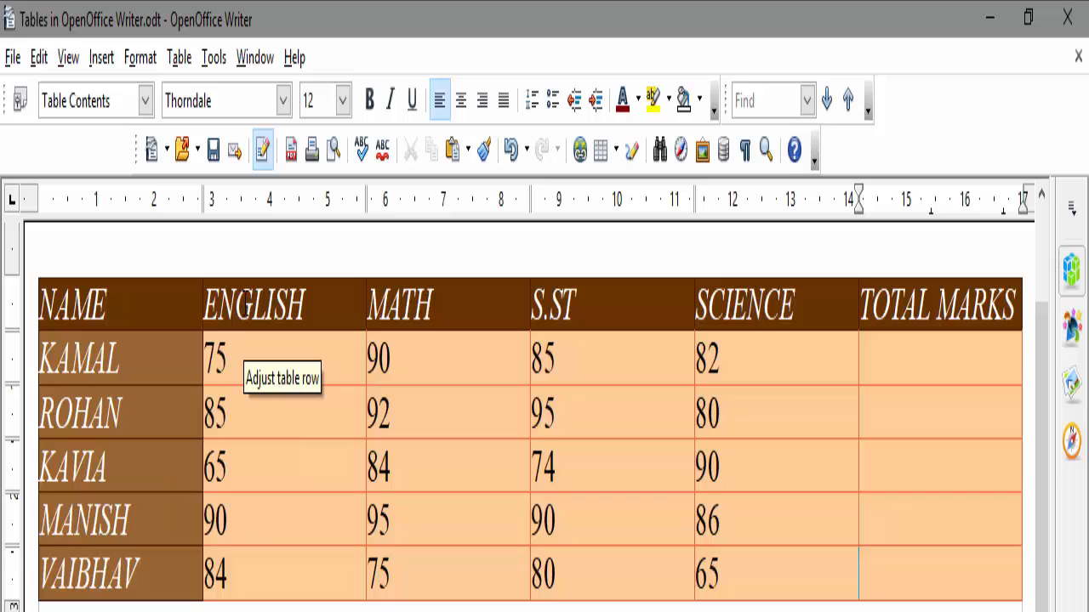
Center the contents of all rows in the columns from ENGLISH to TOTAL MARKS
left_click_drag(217, 305, 922, 554)
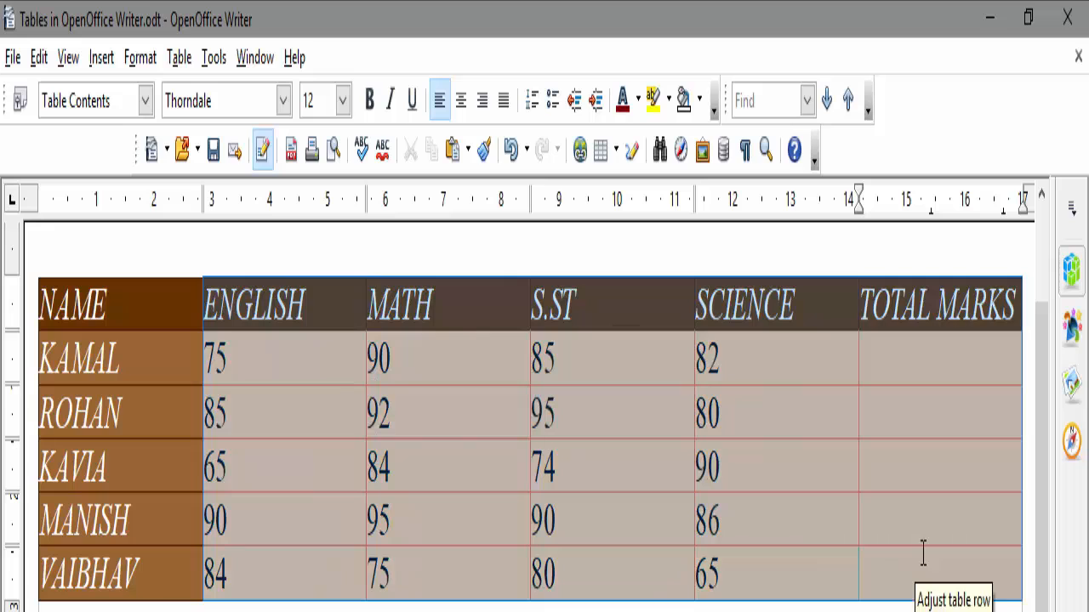
left_click(459, 101)
left_click(462, 242)
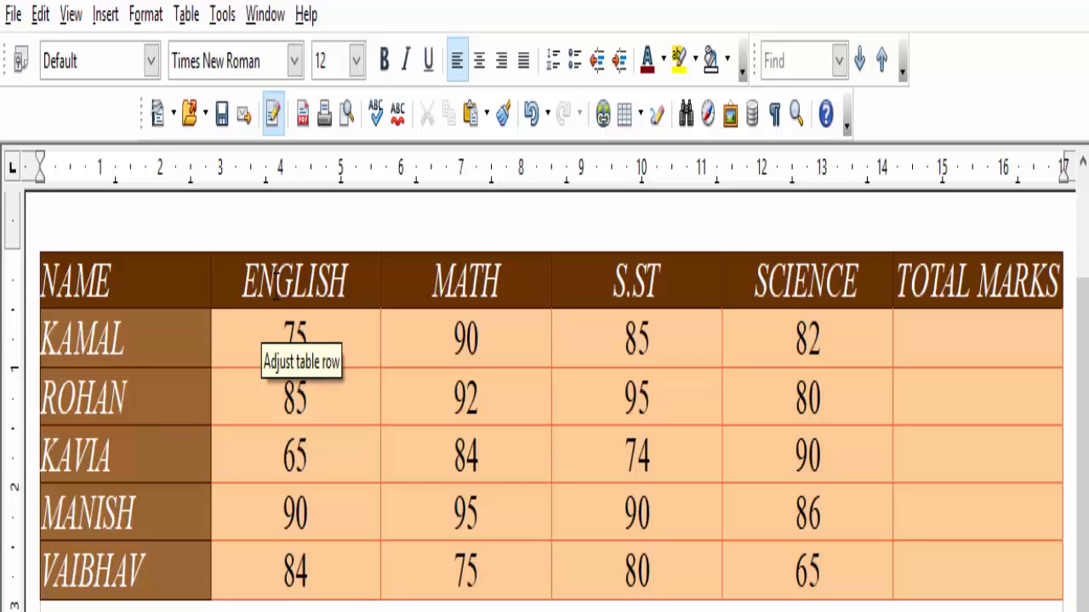
Insert one column before ENGLISH and fill it downward with CLASS, VI A, VI C, VI B, VI A and VI B
left_click(356, 279)
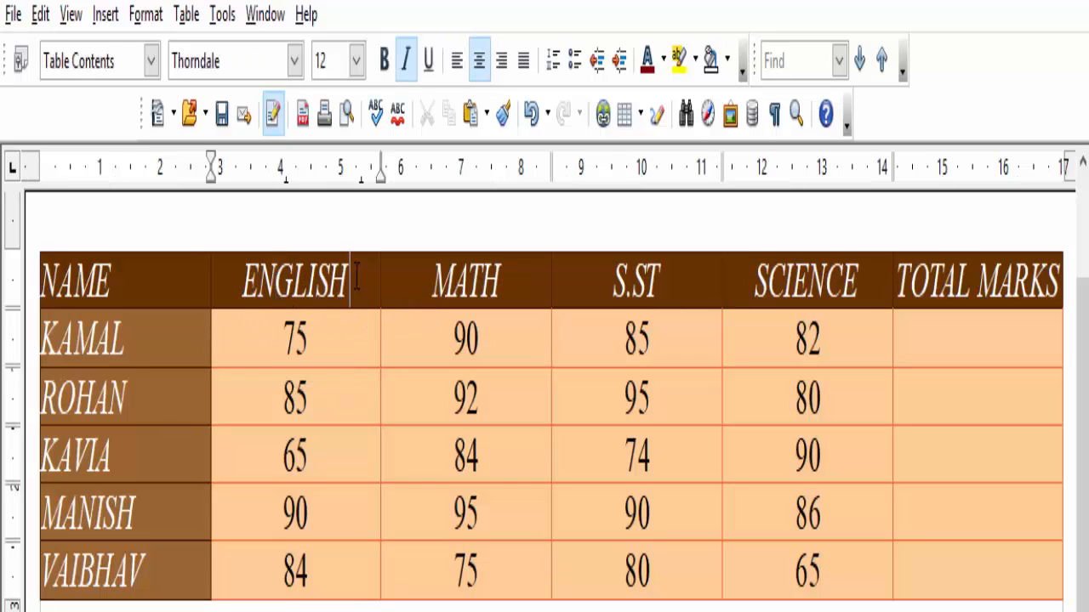
left_click_drag(355, 279, 230, 281)
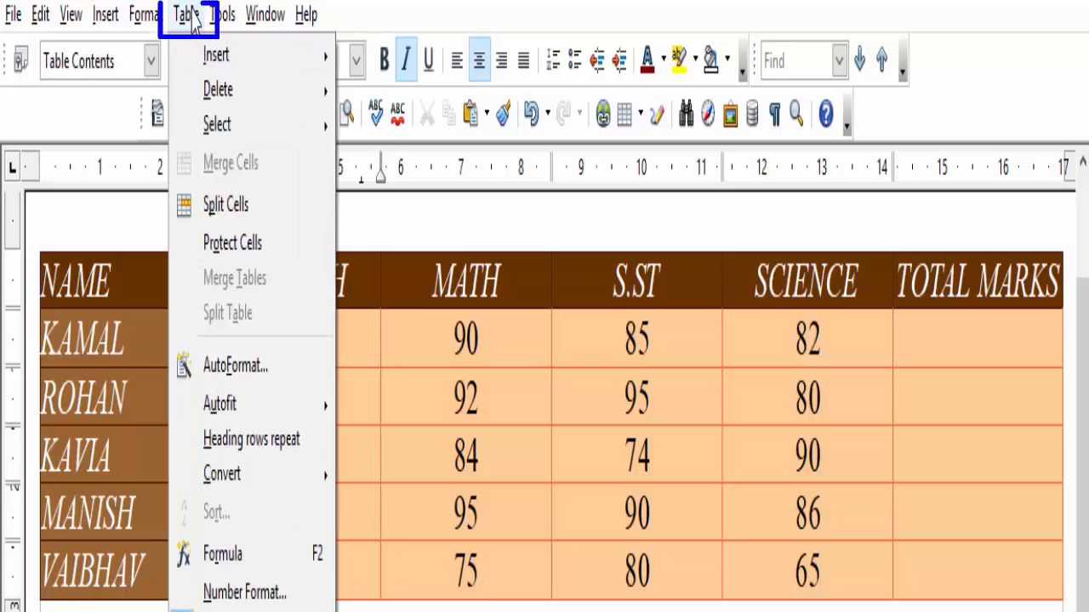
left_click(194, 17)
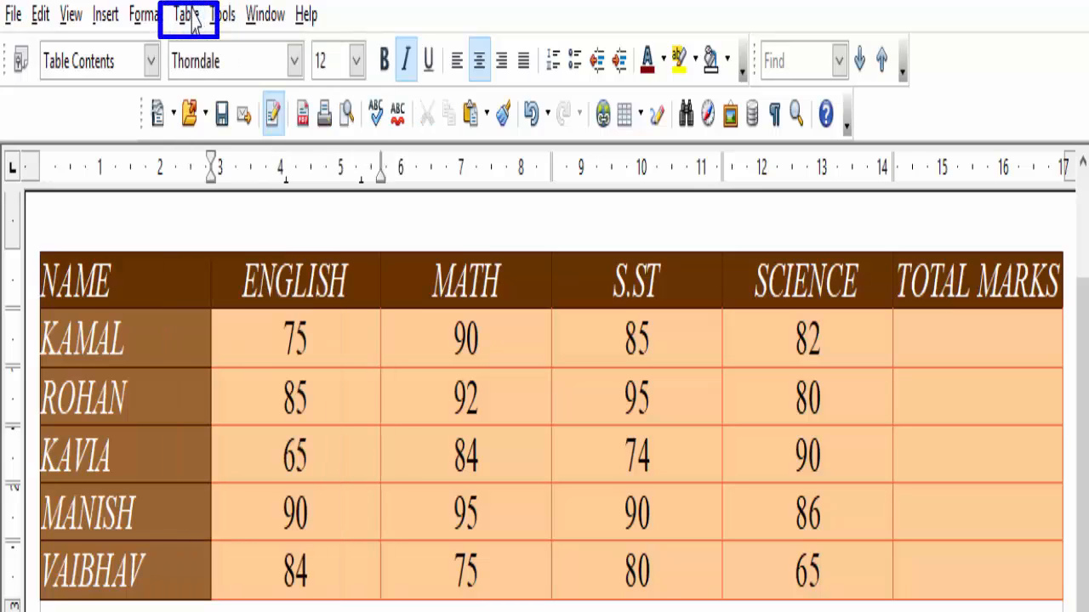
left_click(194, 17)
mouse_move(213, 56)
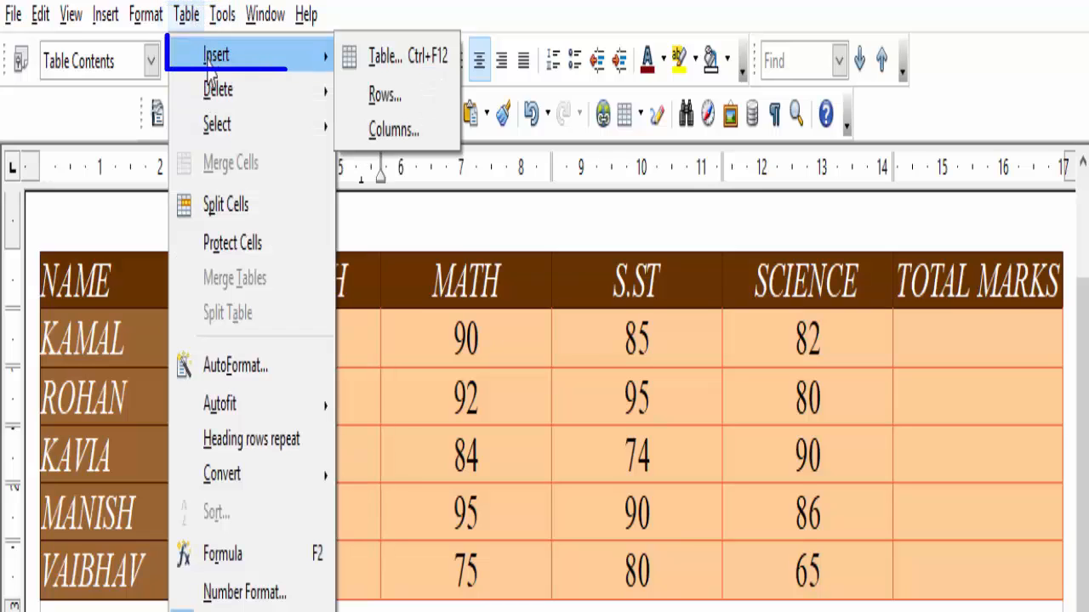
left_click(390, 149)
left_click_drag(581, 213, 552, 205)
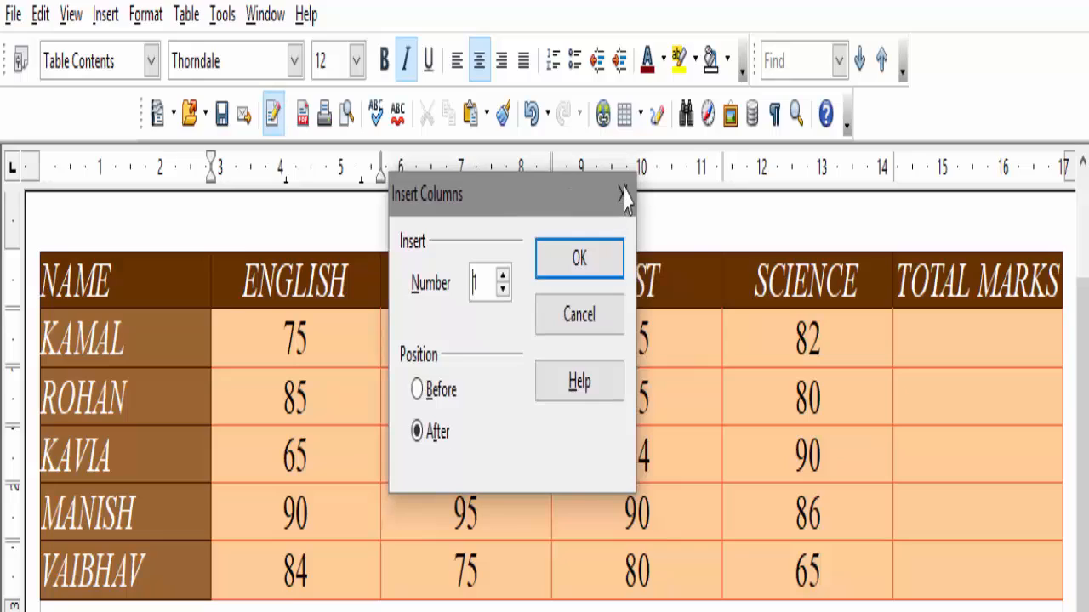
left_click_drag(549, 206, 544, 294)
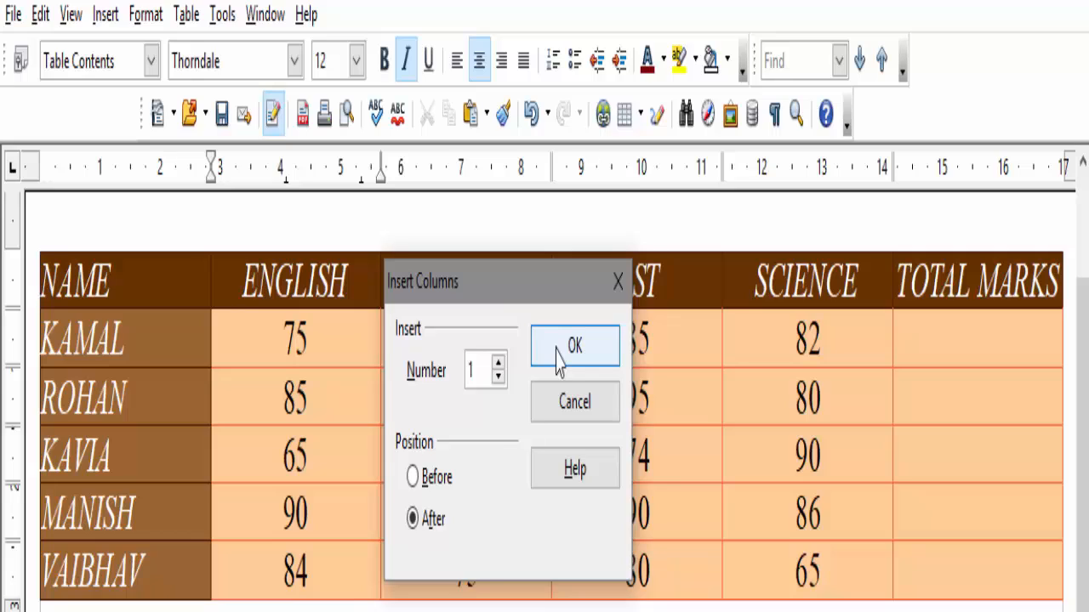
left_click_drag(510, 294, 510, 283)
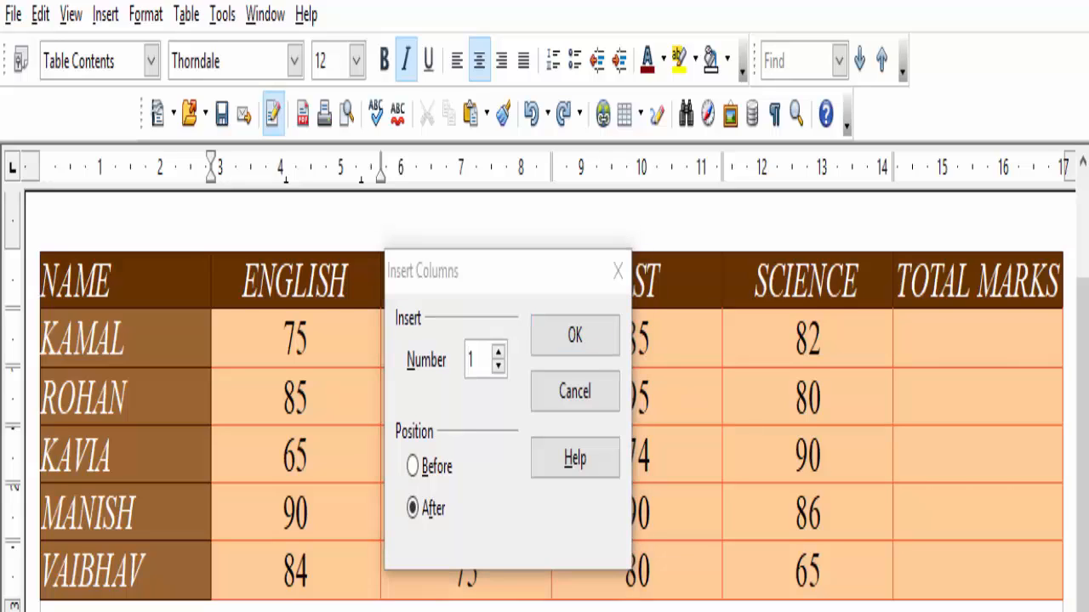
left_click_drag(498, 288, 495, 296)
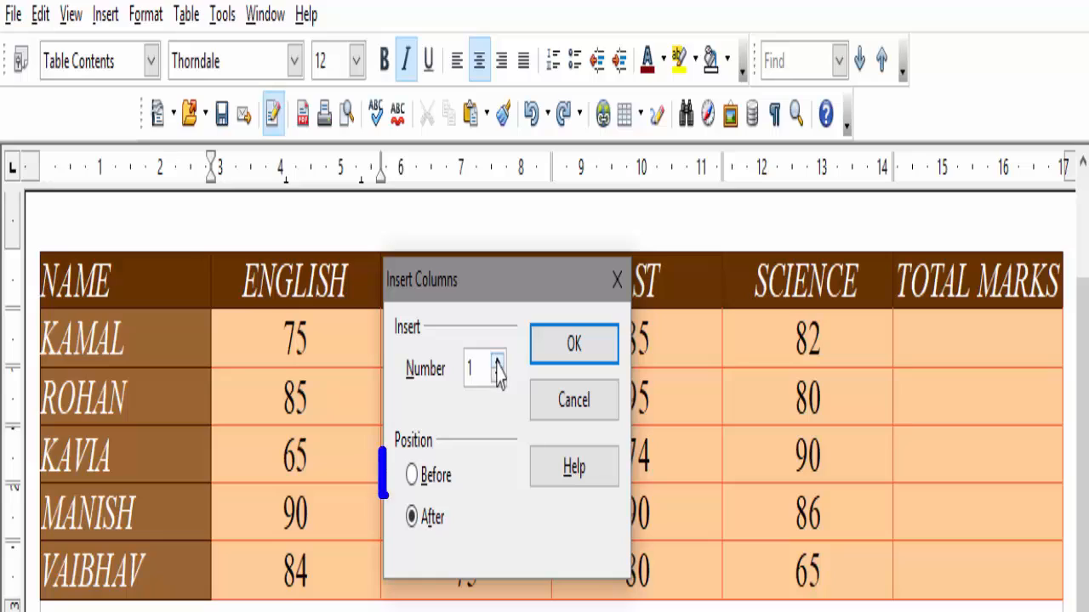
left_click(466, 478)
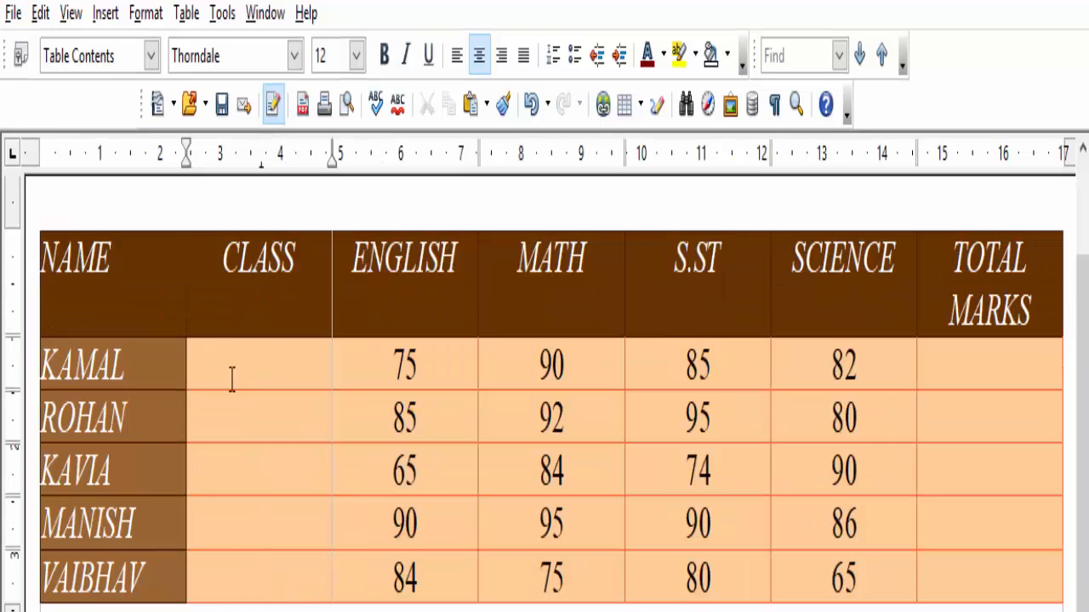
left_click(242, 371)
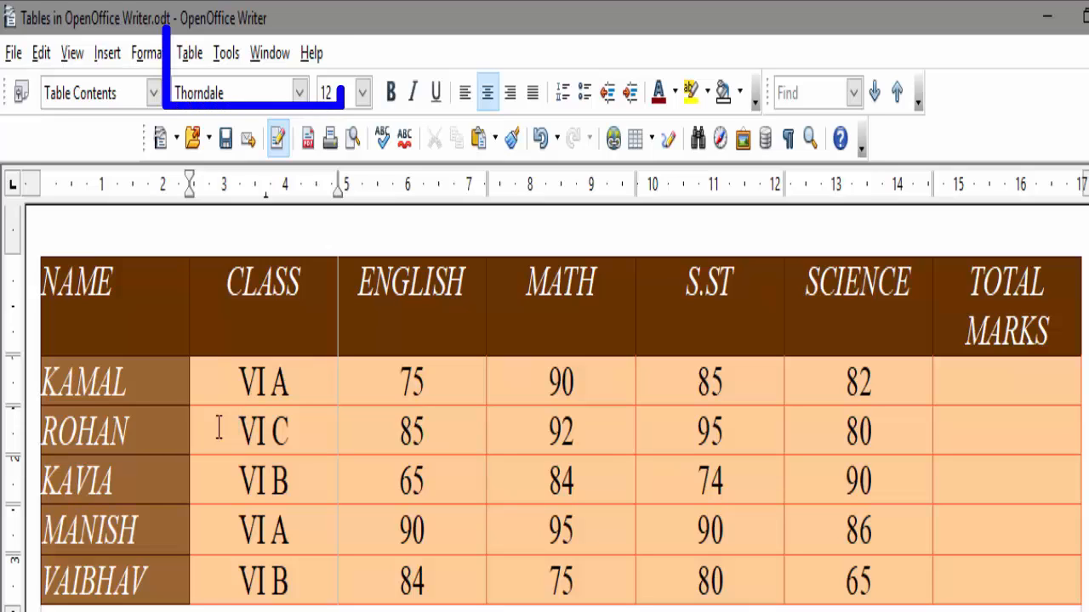
Insert one row after the third table row
left_click(188, 53)
mouse_move(199, 89)
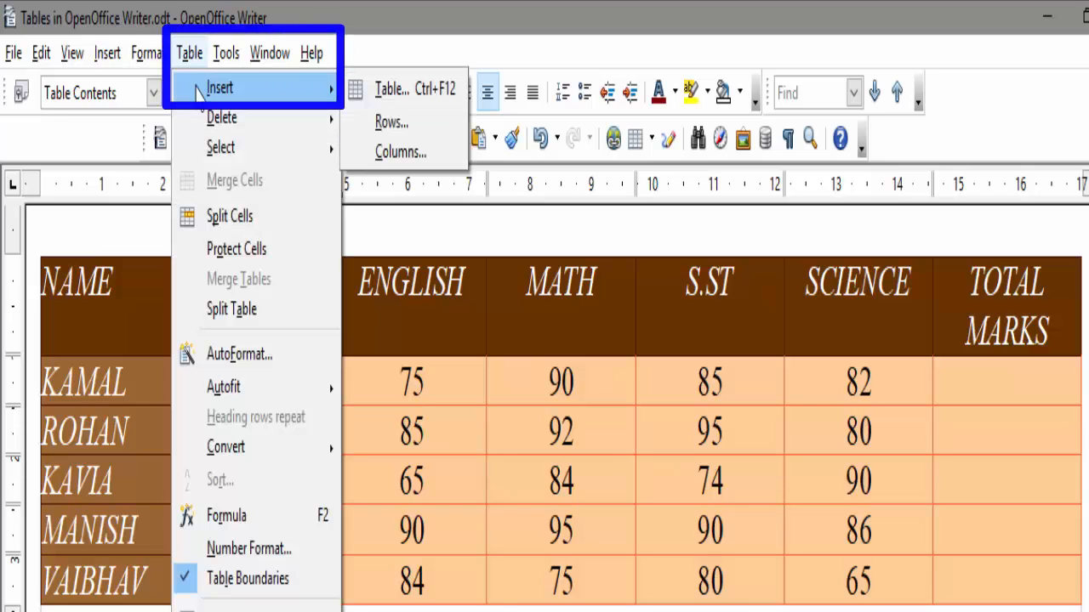
left_click(436, 130)
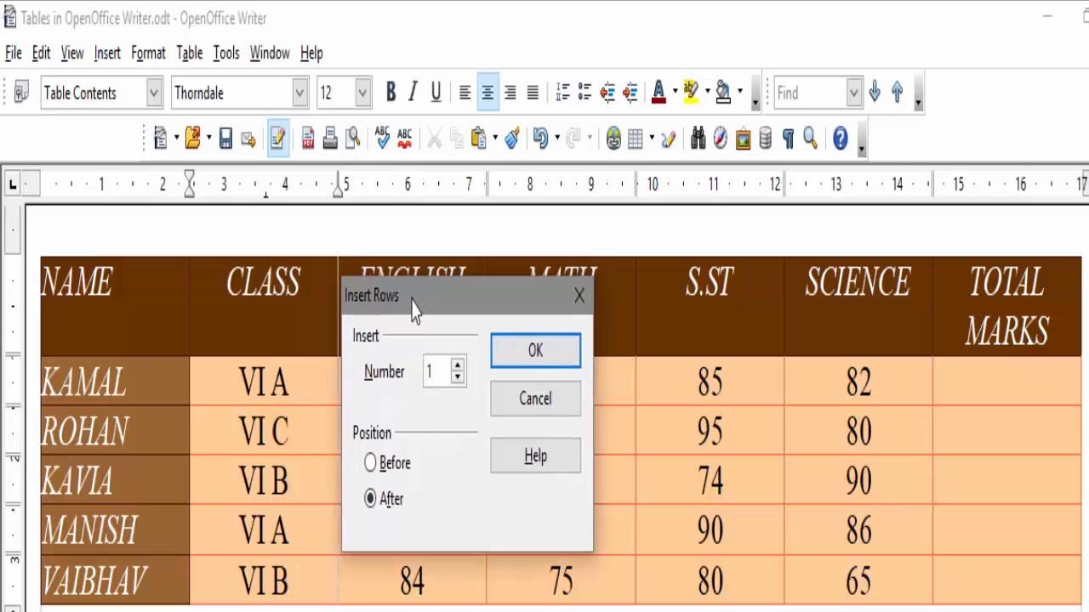
left_click_drag(409, 289, 408, 362)
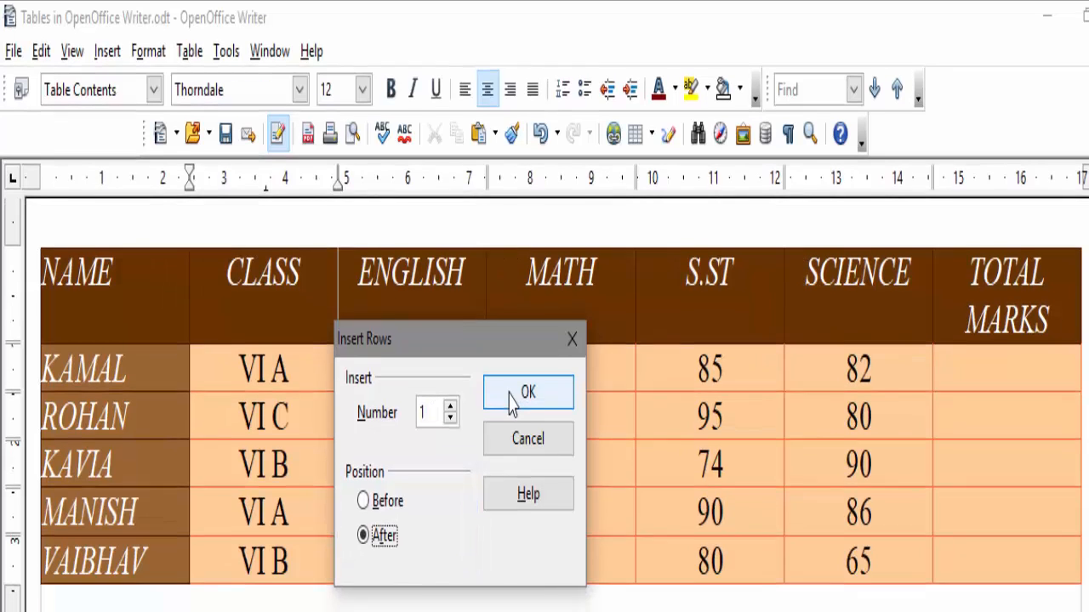
left_click(515, 393)
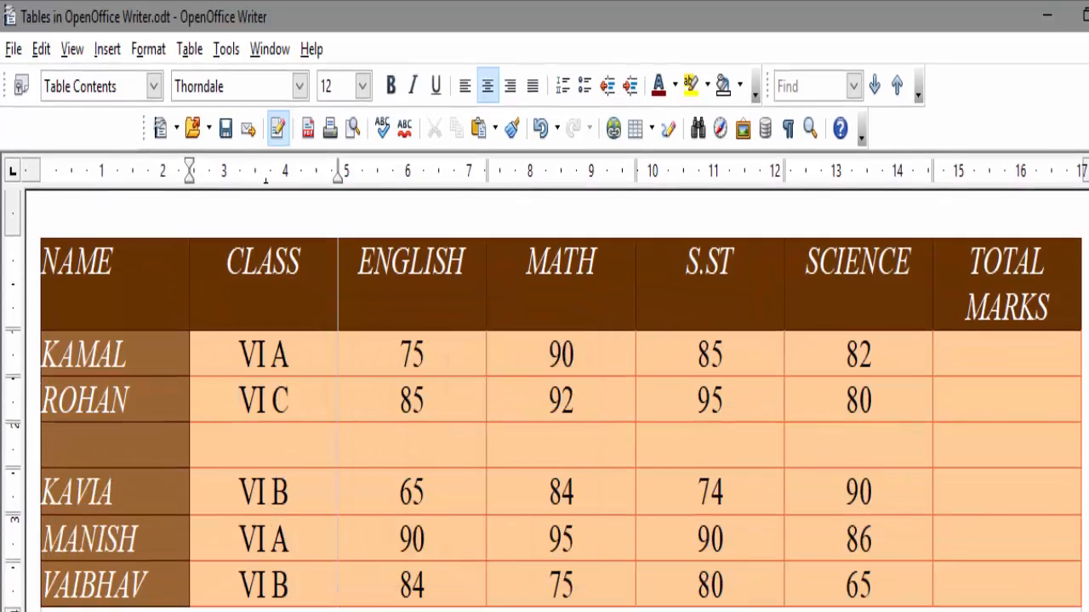
Fill the new row with a student's name, class VI C and the marks 90, 85, 81 and 80
type("MANOJ")
key("Tab")
type("VI C")
key("Tab")
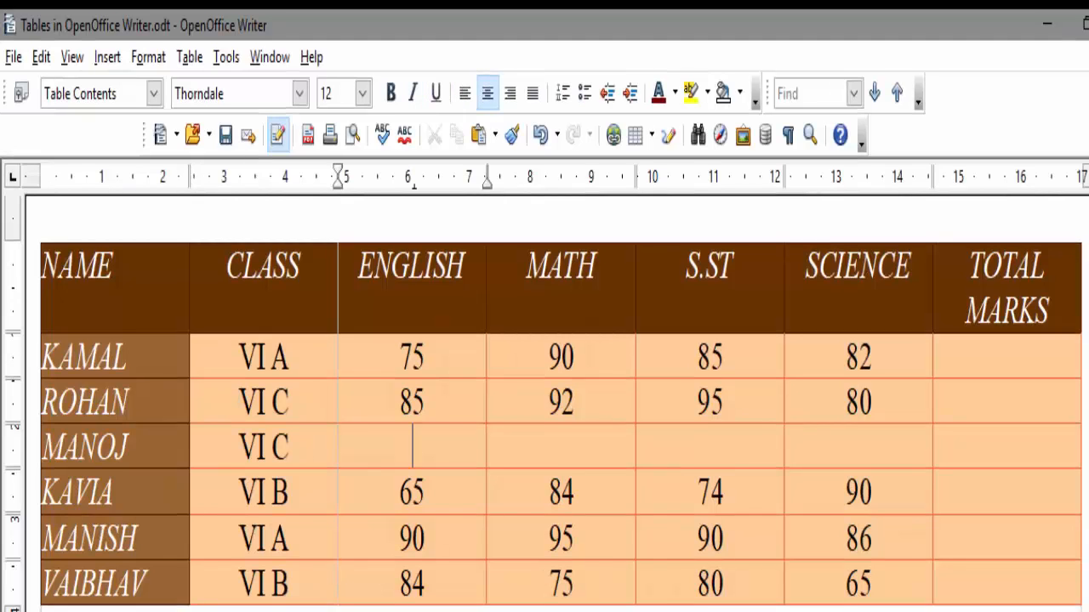
type("91")
key("BackSpace")
type("0\t85\t81")
key("Tab")
type("80")
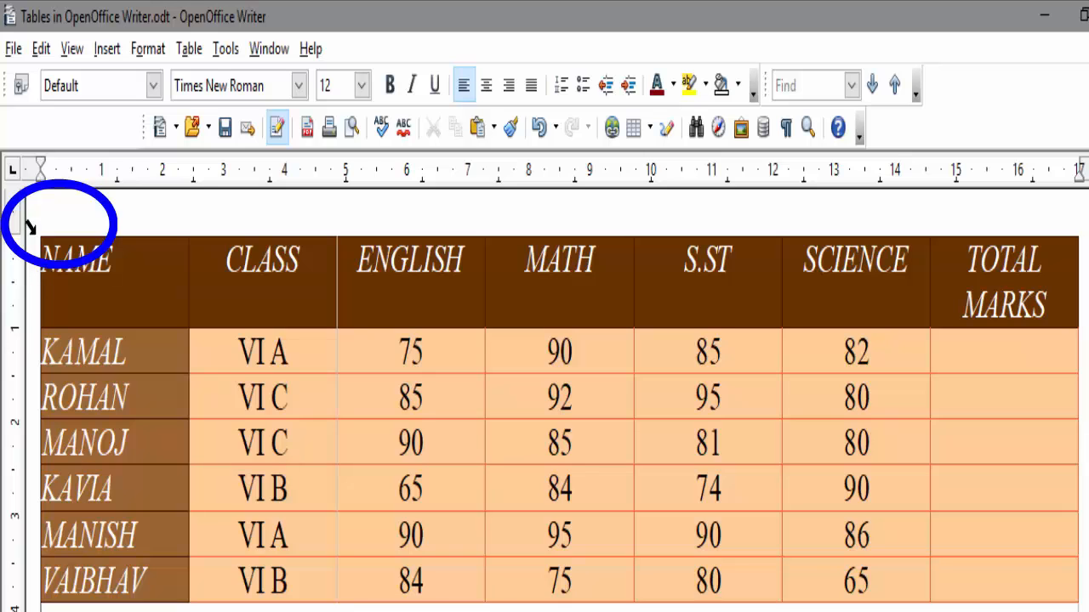
Select the entire table at once, clear the selection, and select it again from the NAME cell to the last cell
left_click(30, 228)
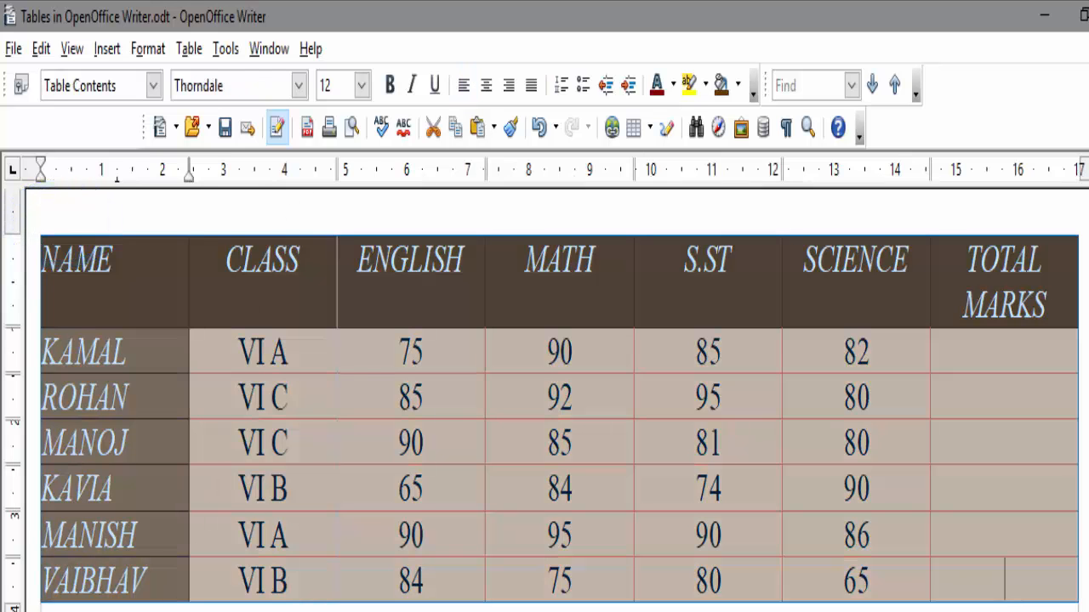
key("Escape")
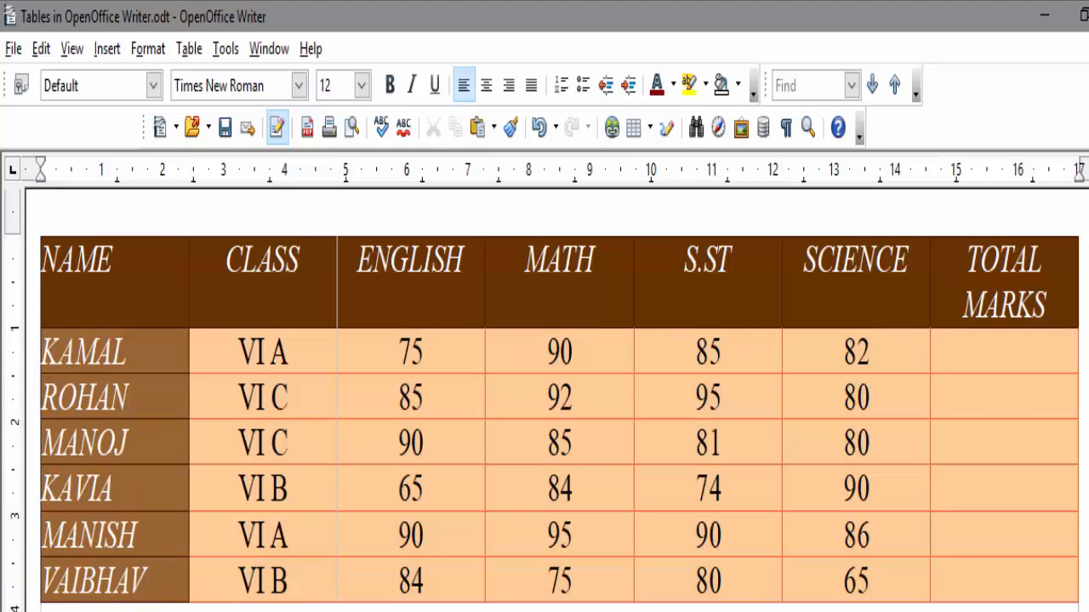
left_click(163, 291)
left_click_drag(163, 291, 215, 348)
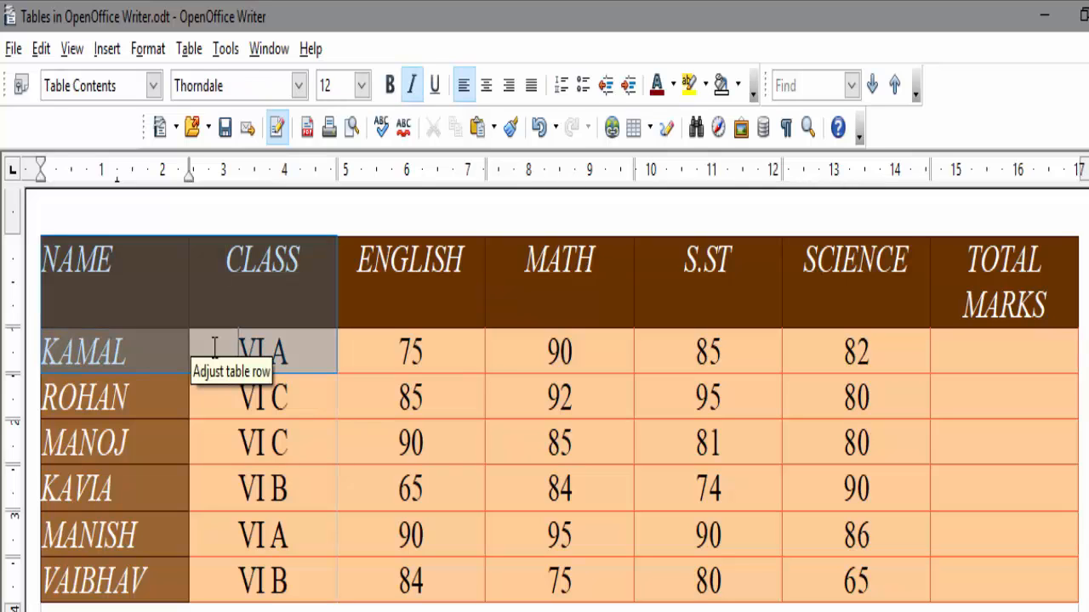
left_click_drag(216, 349, 1048, 595)
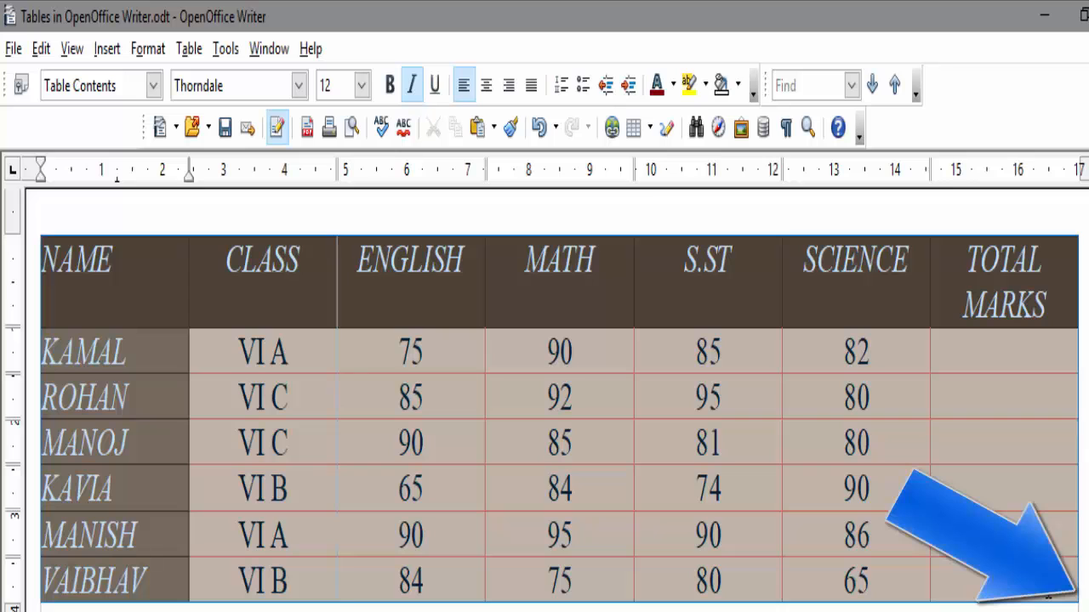
left_click_drag(1048, 595, 1036, 607)
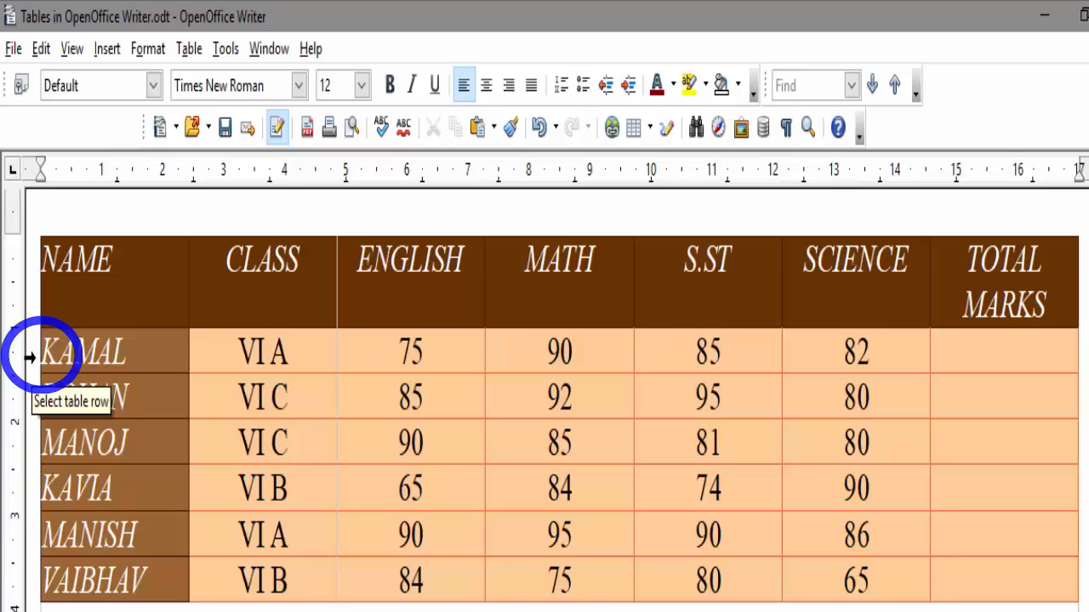
Select the second, fourth and sixth table rows as whole rows, one at a time
left_click(29, 357)
left_click(26, 451)
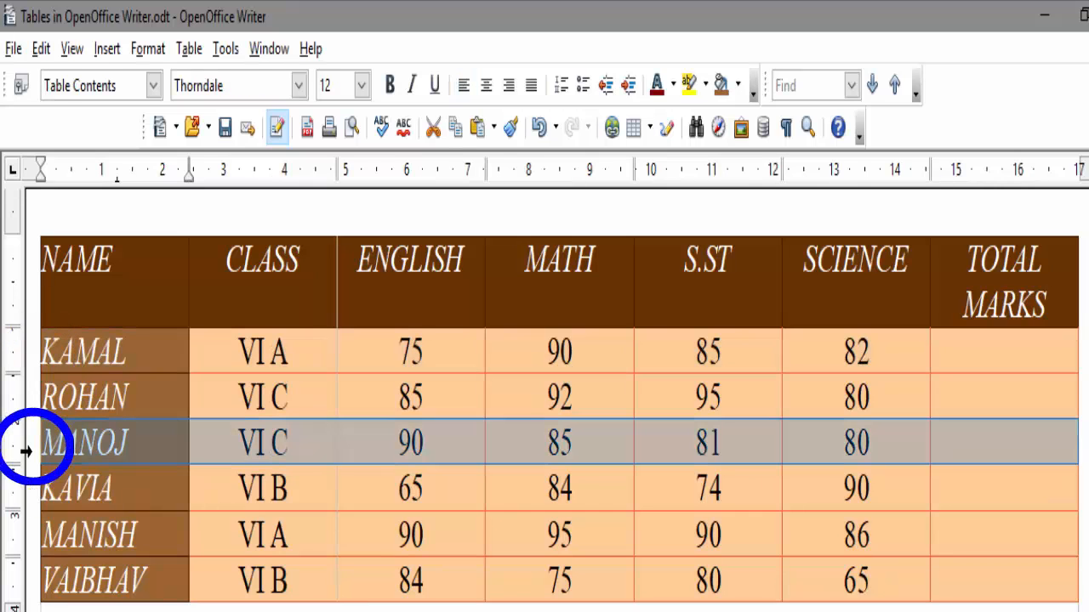
left_click(31, 538)
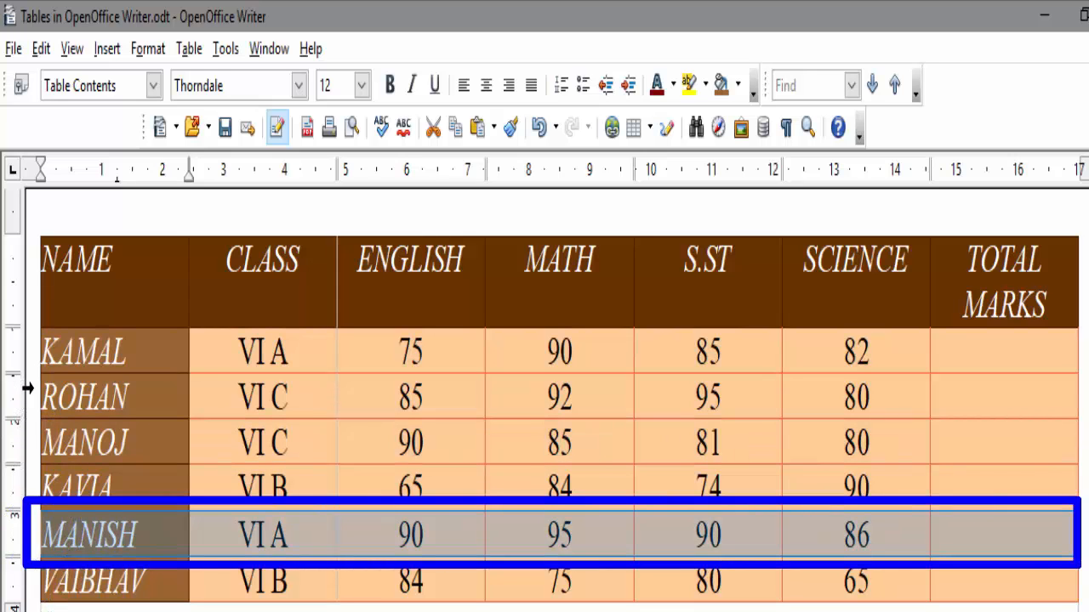
Select the fourth, sixth and second table rows in turn from their first to last cell, and close the floating Table toolbar
left_click_drag(114, 443, 312, 445)
left_click_drag(461, 438, 992, 436)
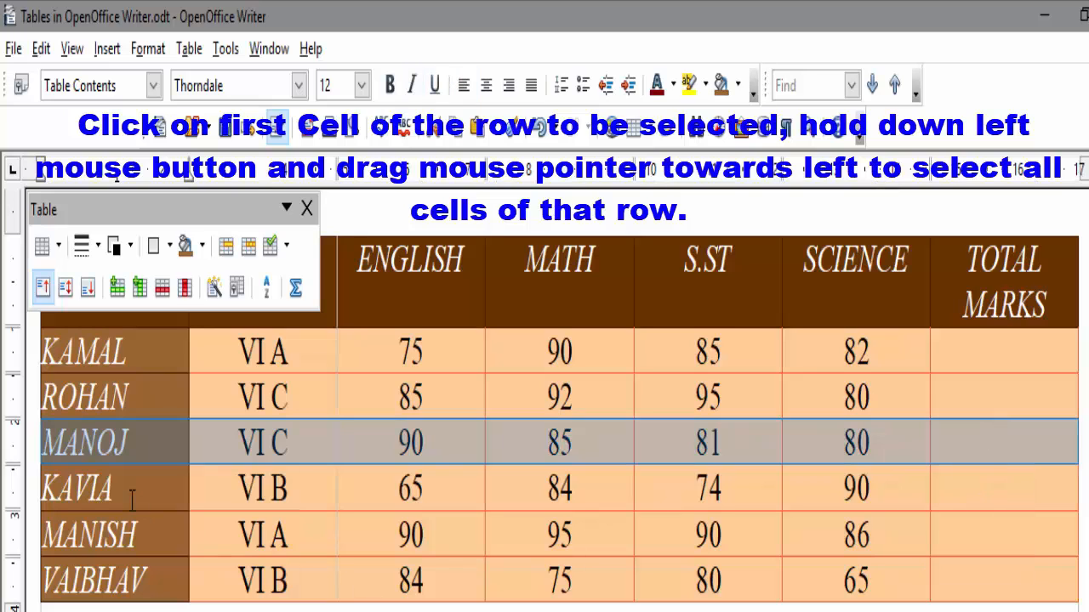
left_click_drag(95, 529, 976, 529)
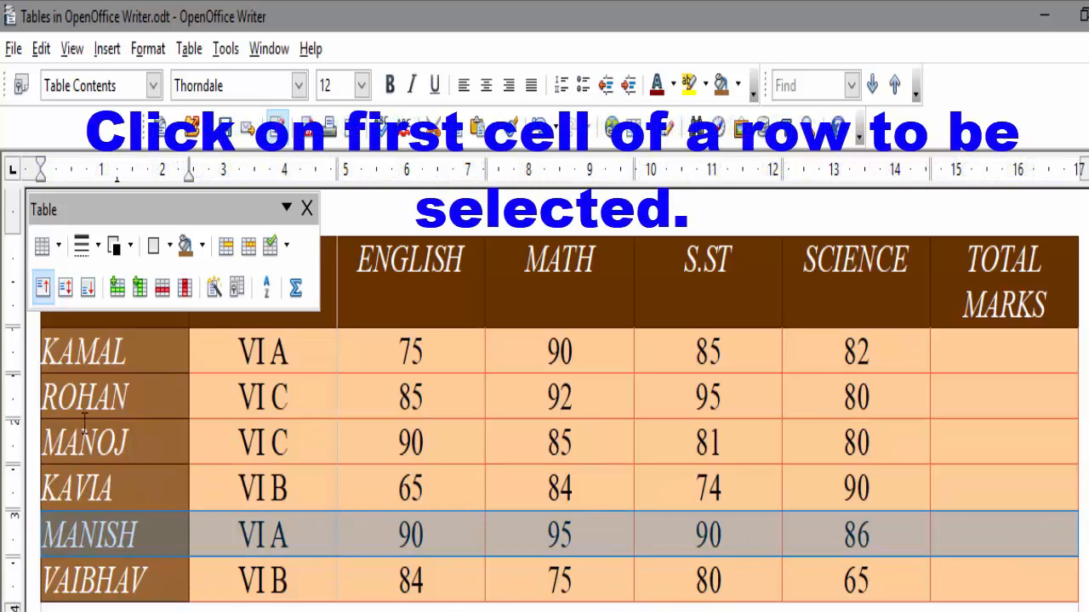
left_click_drag(99, 322, 961, 358)
left_click(809, 431)
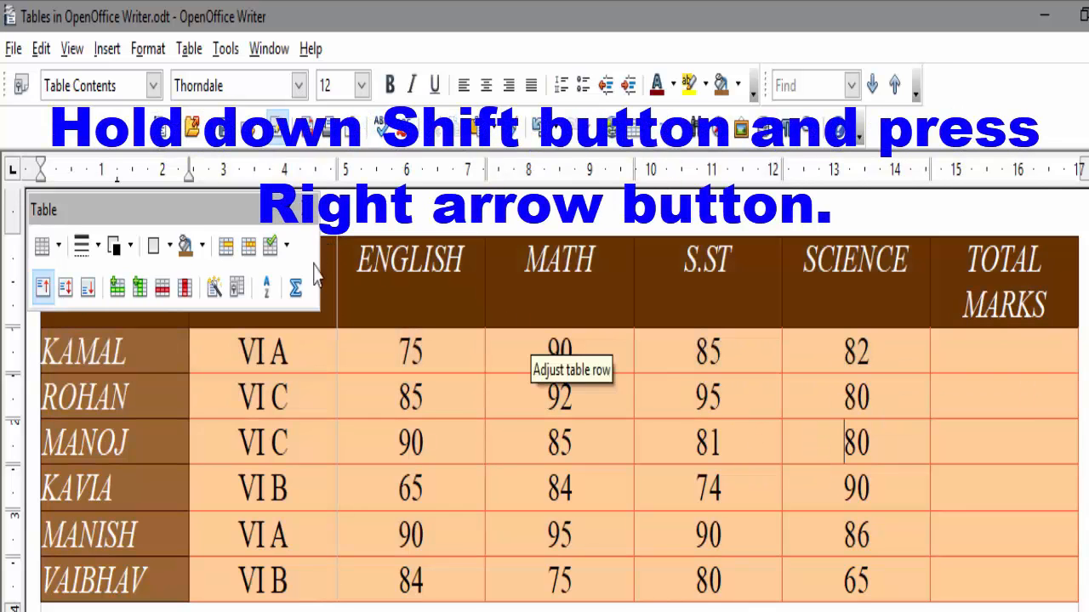
left_click(309, 211)
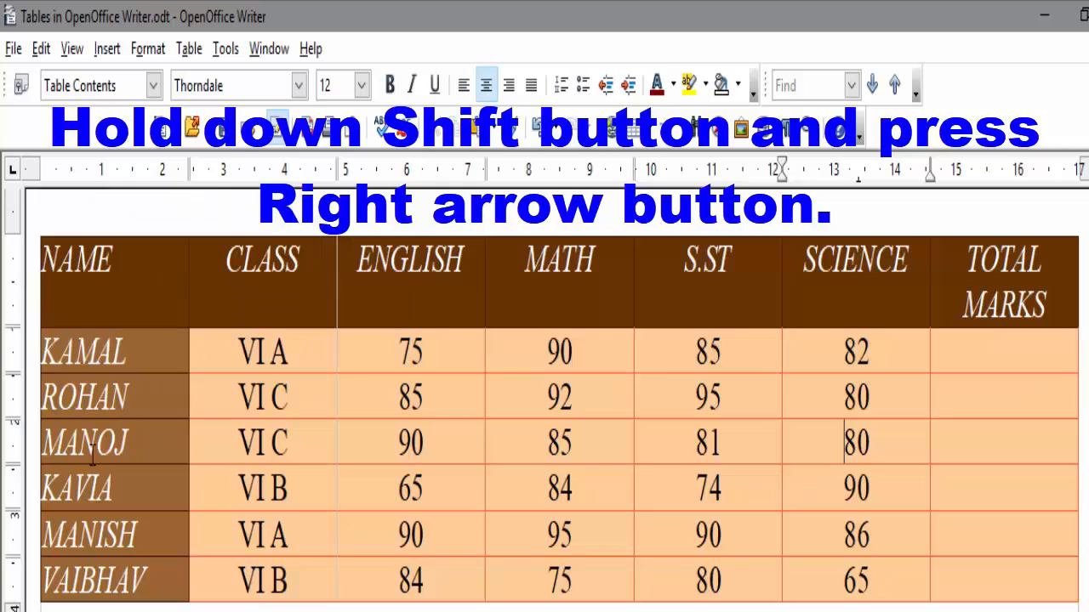
left_click(103, 356)
left_click_drag(227, 365, 951, 352)
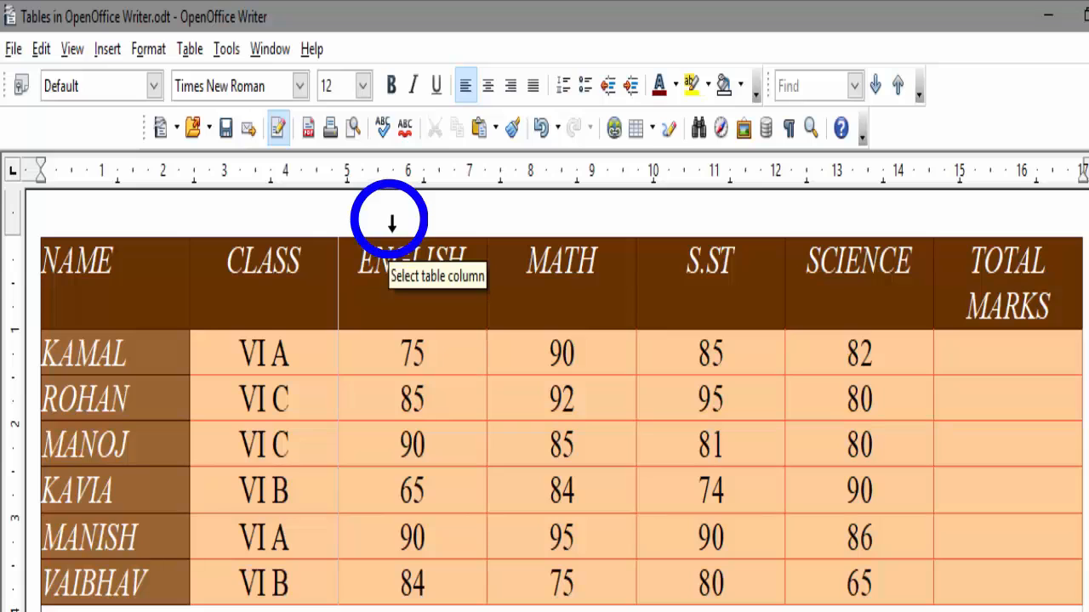
Select the full ENGLISH, CLASS and MATH columns one after another
left_click(391, 223)
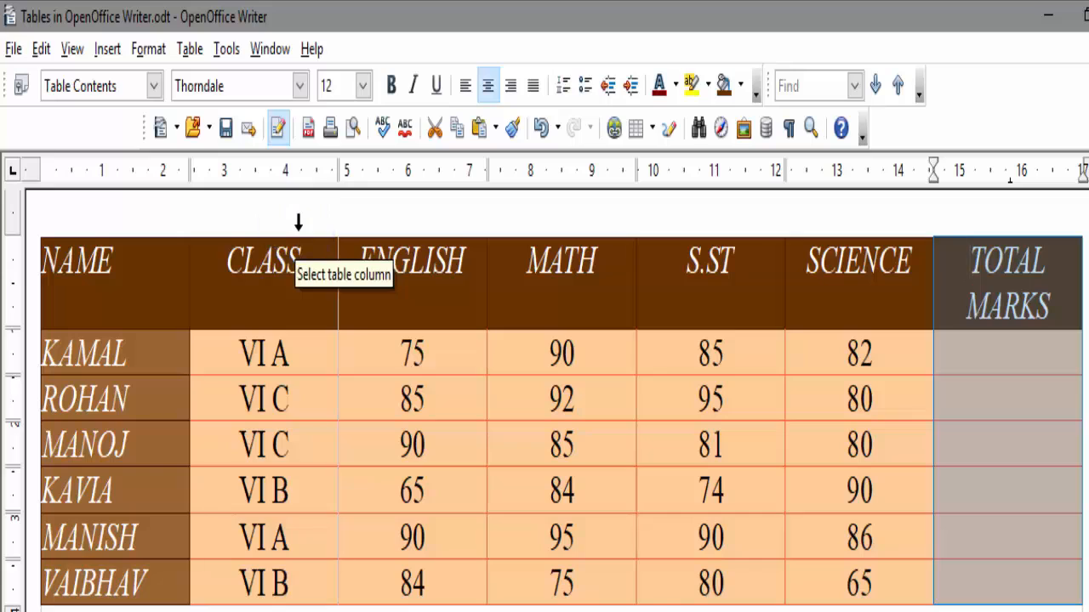
left_click(298, 223)
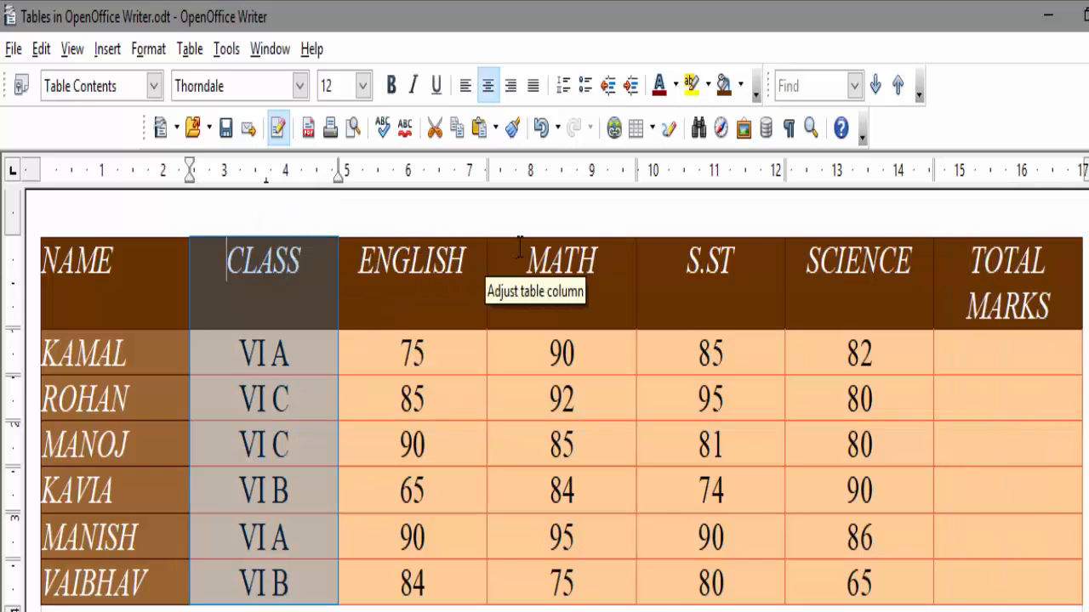
left_click_drag(609, 286, 612, 545)
left_click_drag(613, 586, 612, 586)
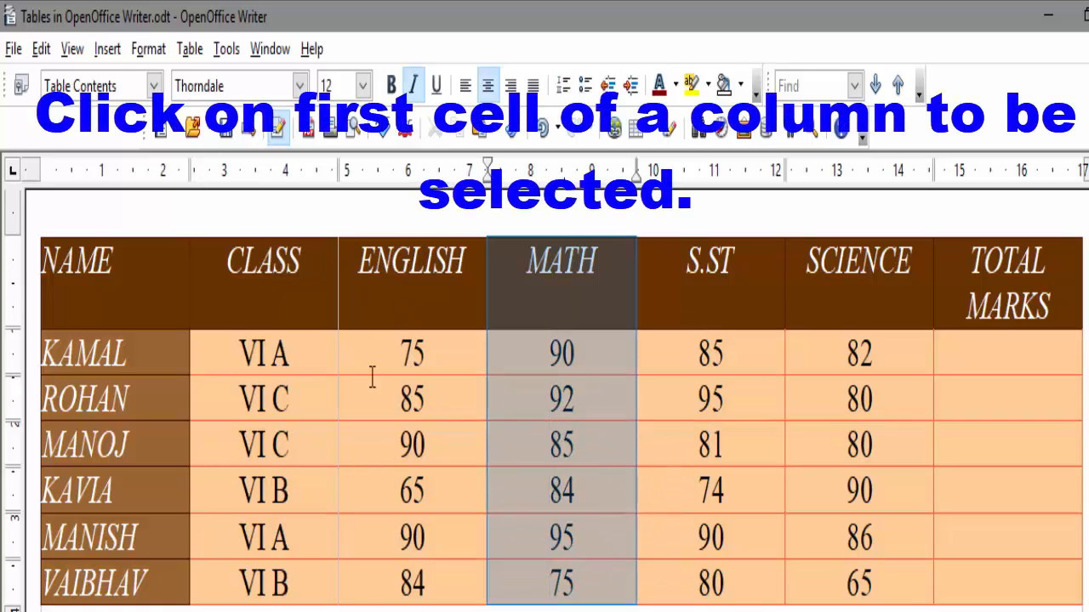
Select the CLASS column and the S.ST column one after the other, each from its heading cell to its last cell
left_click(309, 269)
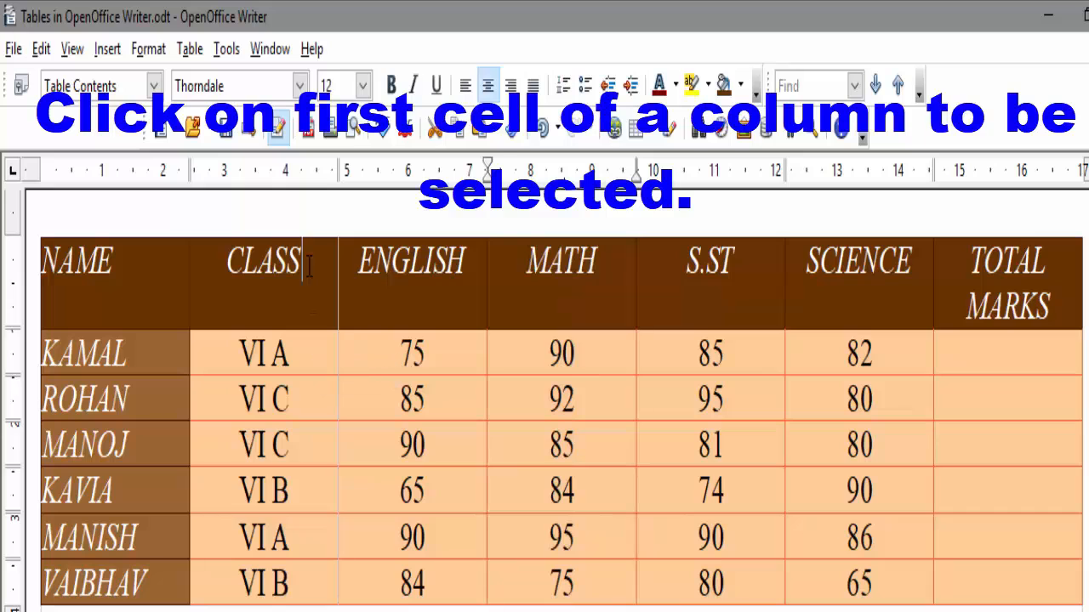
left_click_drag(309, 269, 323, 583)
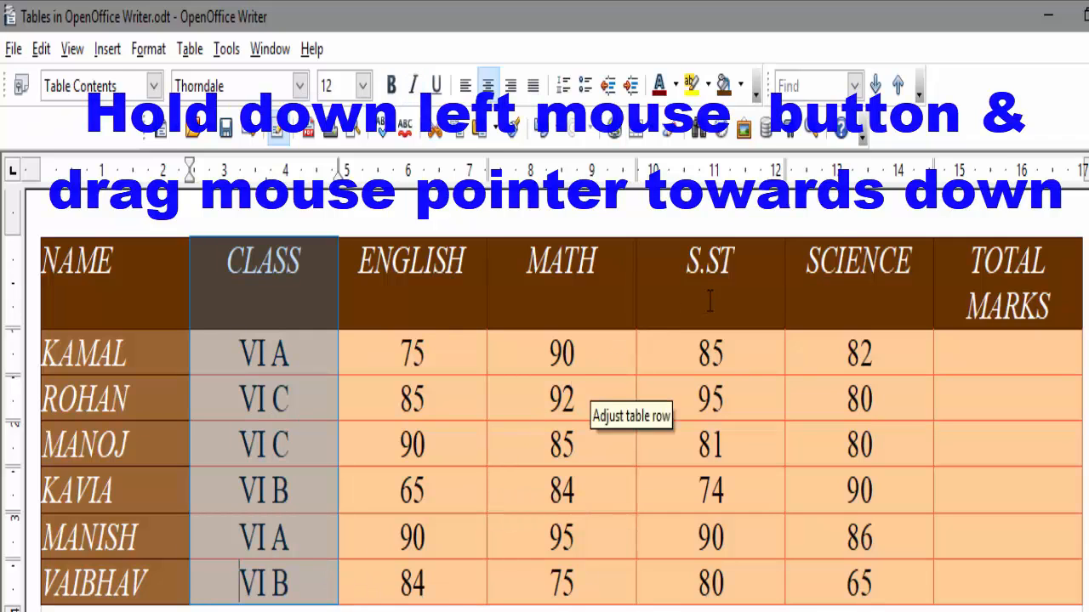
left_click(746, 268)
left_click_drag(746, 269, 751, 574)
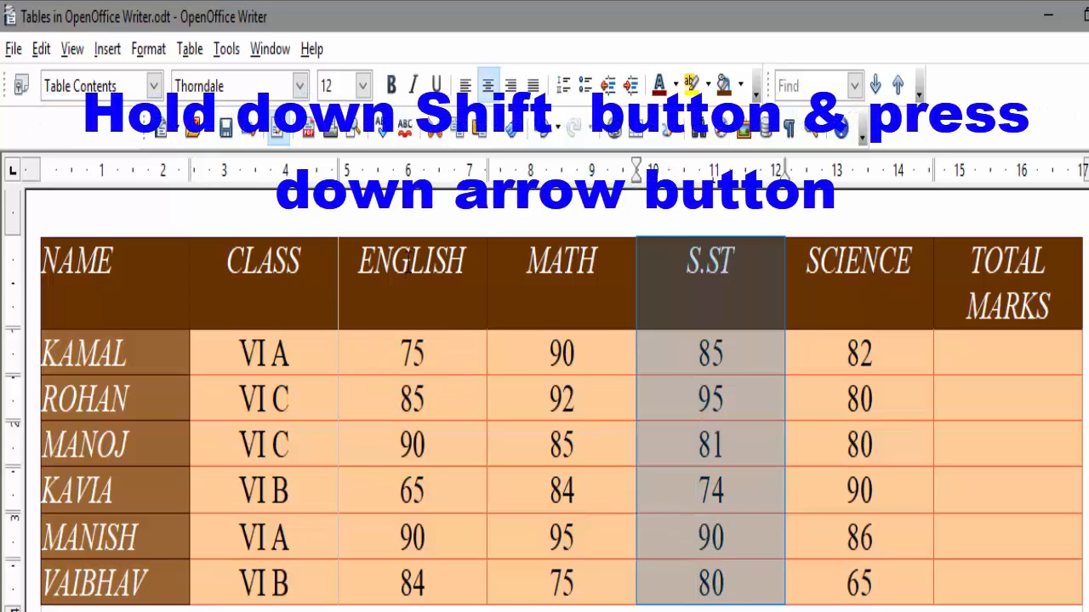
Extend a selection cell by cell down the ENGLISH column, and select the block from the first CLASS entry to the last SCIENCE mark
left_click(408, 263)
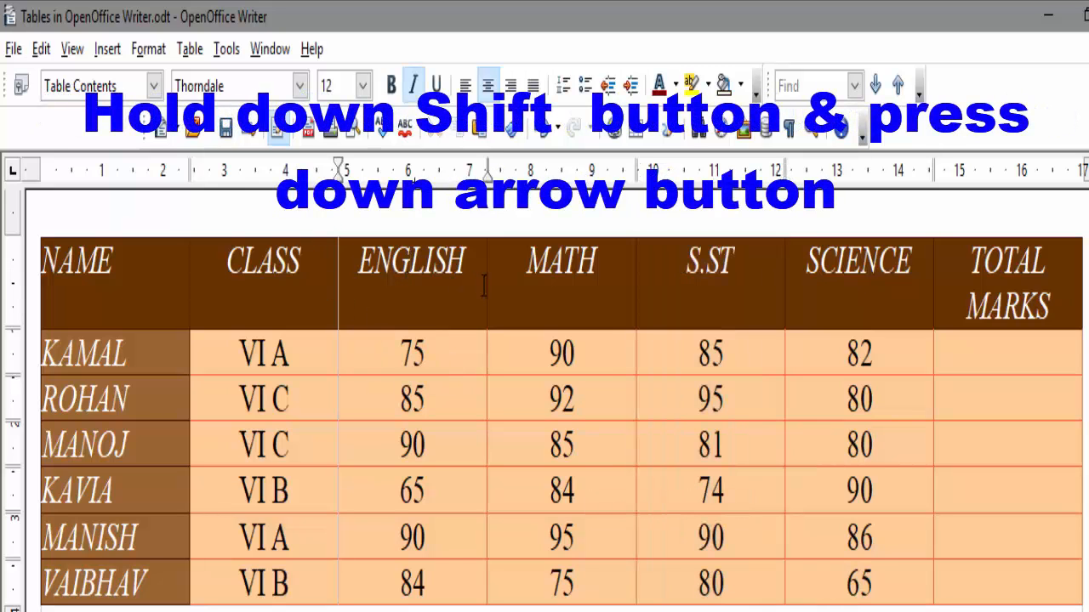
key("shift+Down")
key("shift+Down")
key("shift+Down")
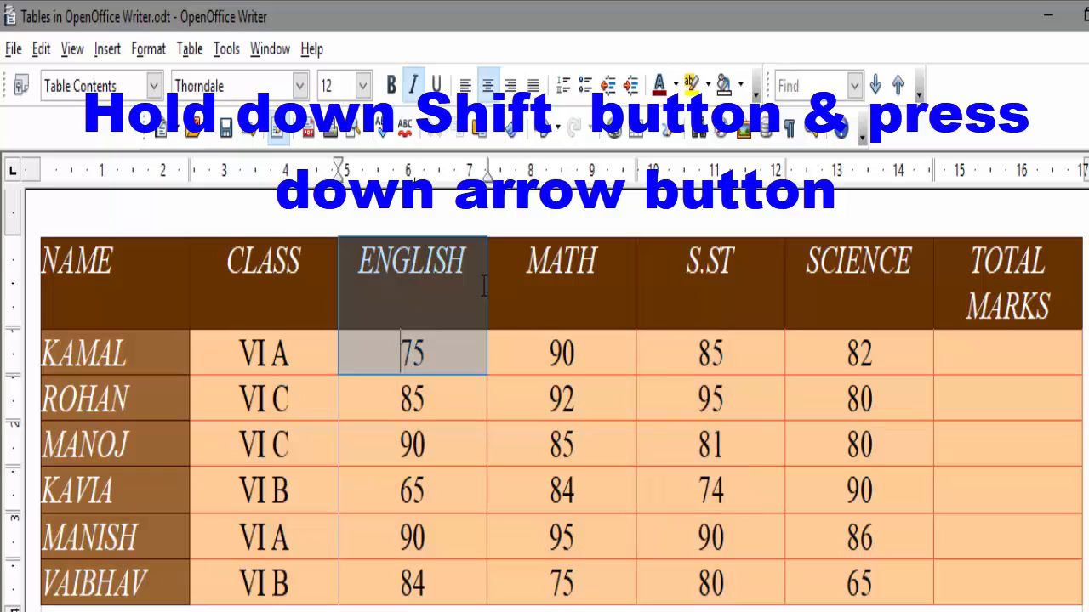
key("shift+Down")
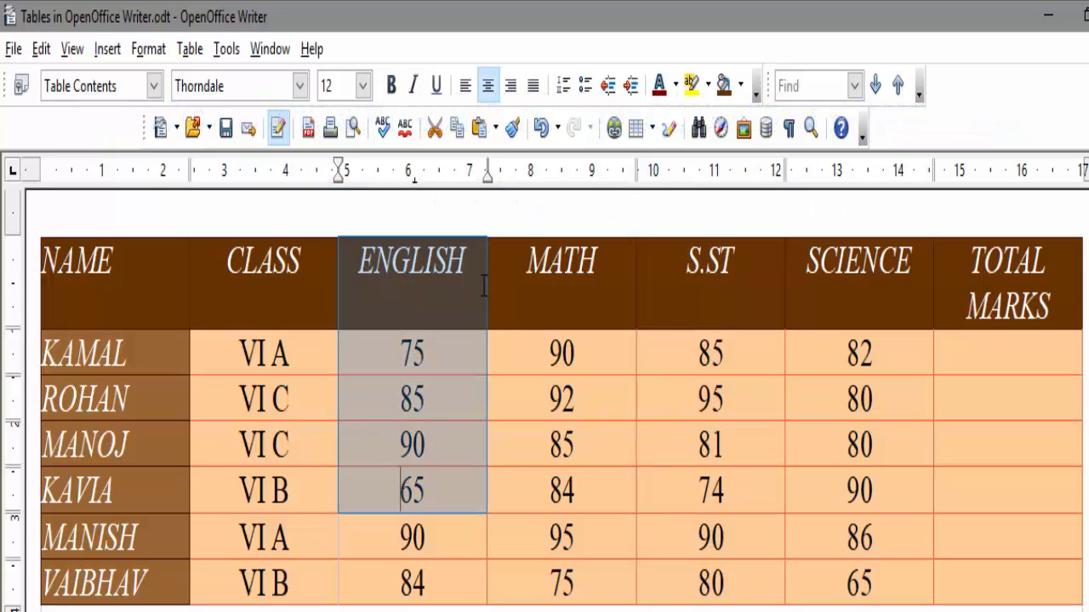
key("shift+Down")
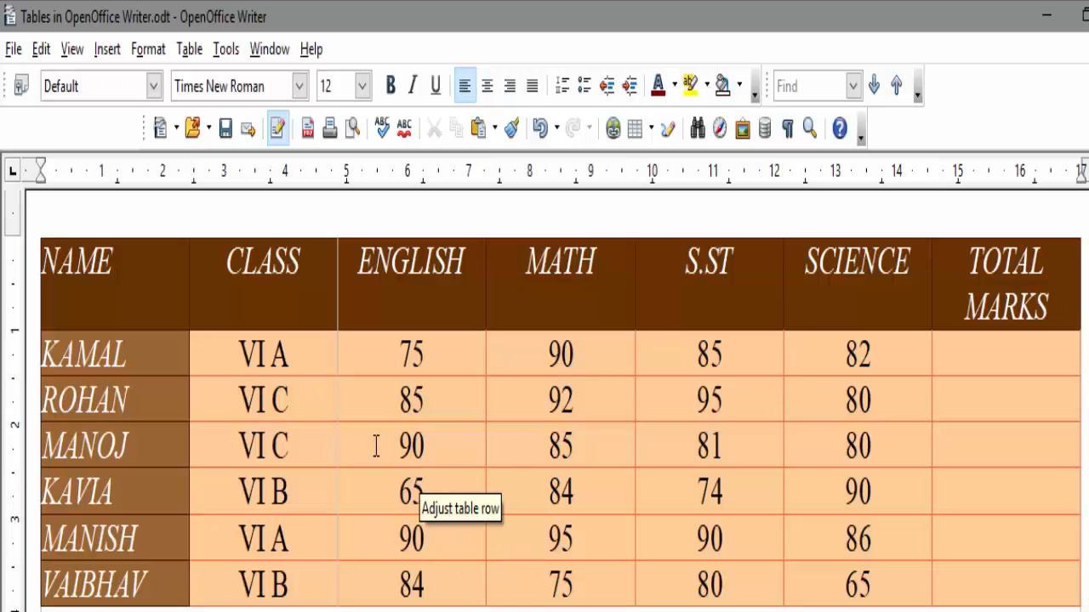
left_click(317, 498)
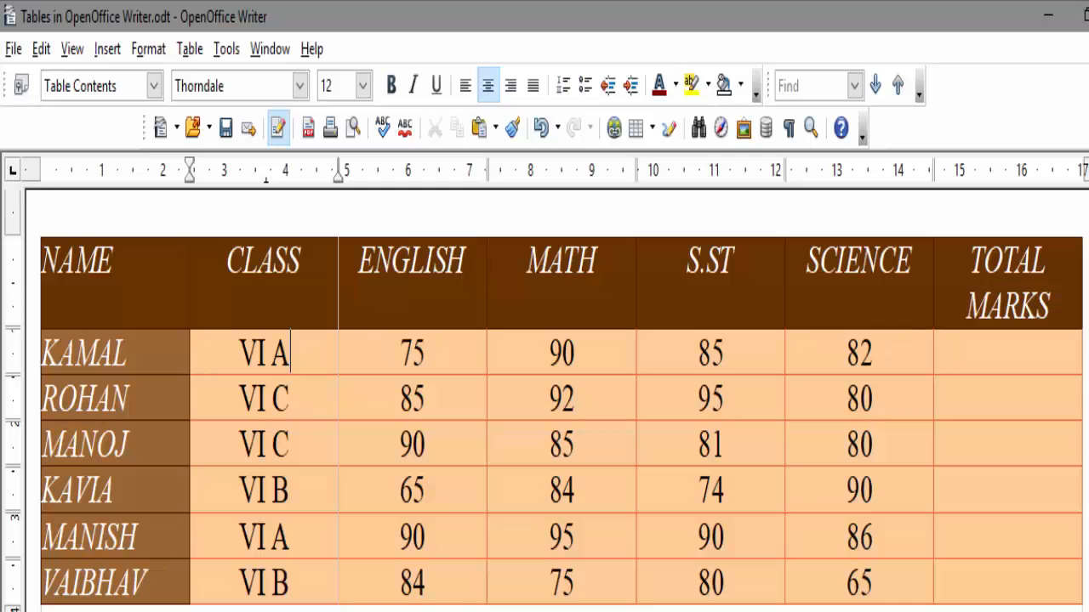
left_click_drag(292, 351, 848, 583)
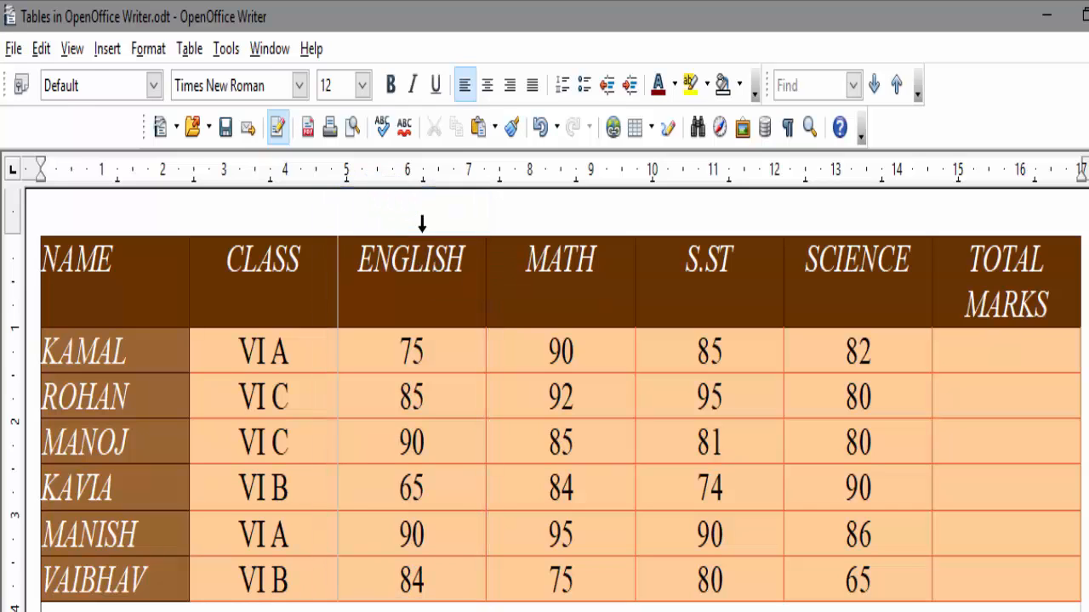
Delete the whole ENGLISH column from the table and undo the deletion
left_click(440, 222)
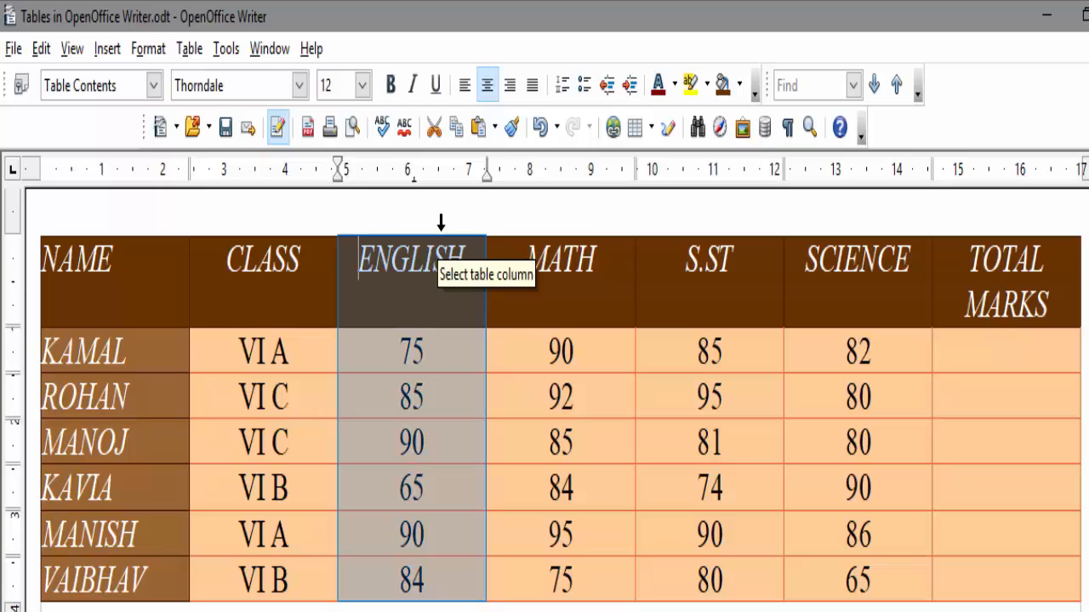
left_click(189, 48)
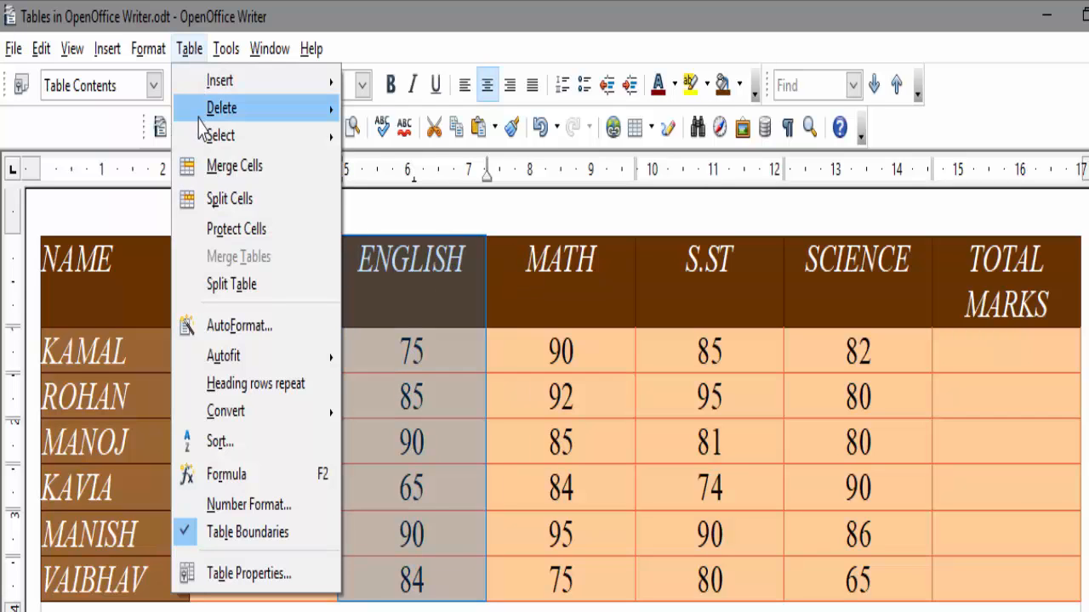
mouse_move(199, 114)
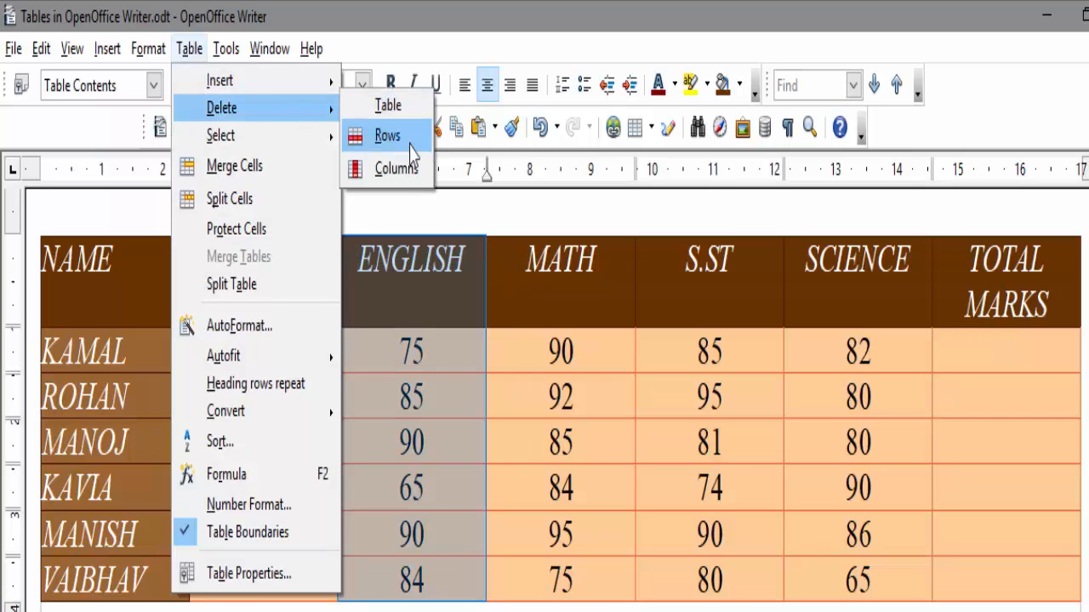
left_click(412, 170)
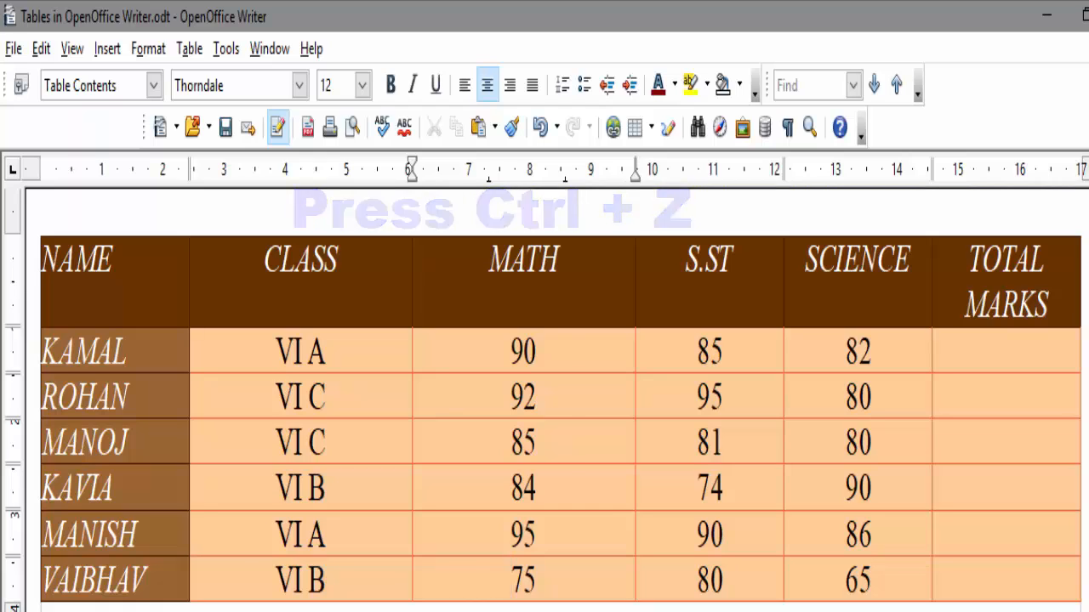
key("ctrl+z")
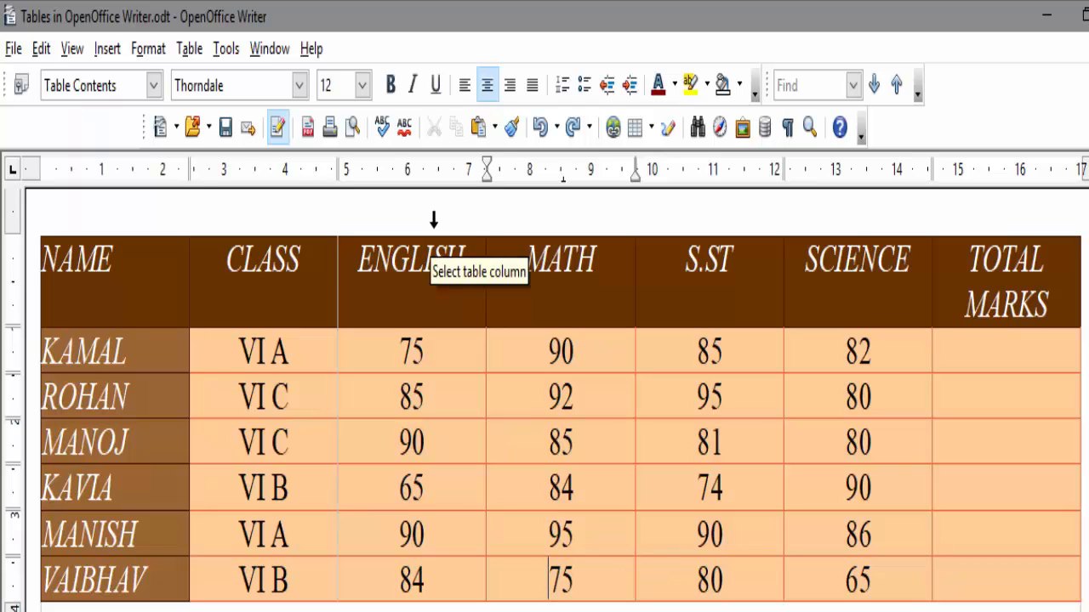
Delete the ENGLISH, MATH and S.ST columns together and undo the deletion
left_click_drag(434, 220, 511, 219)
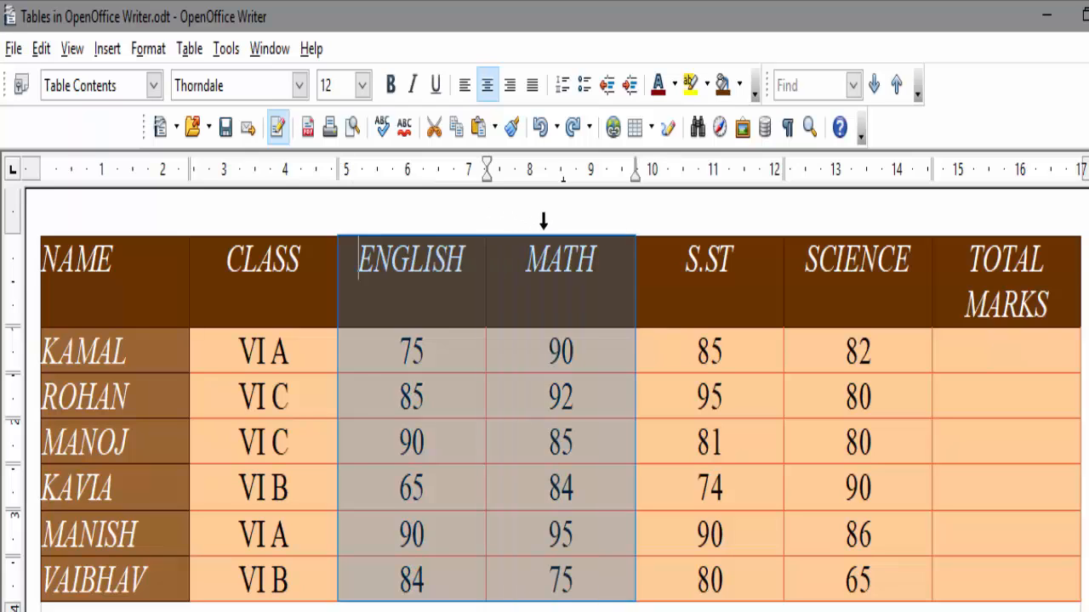
left_click(656, 219, "shift")
left_click(191, 49)
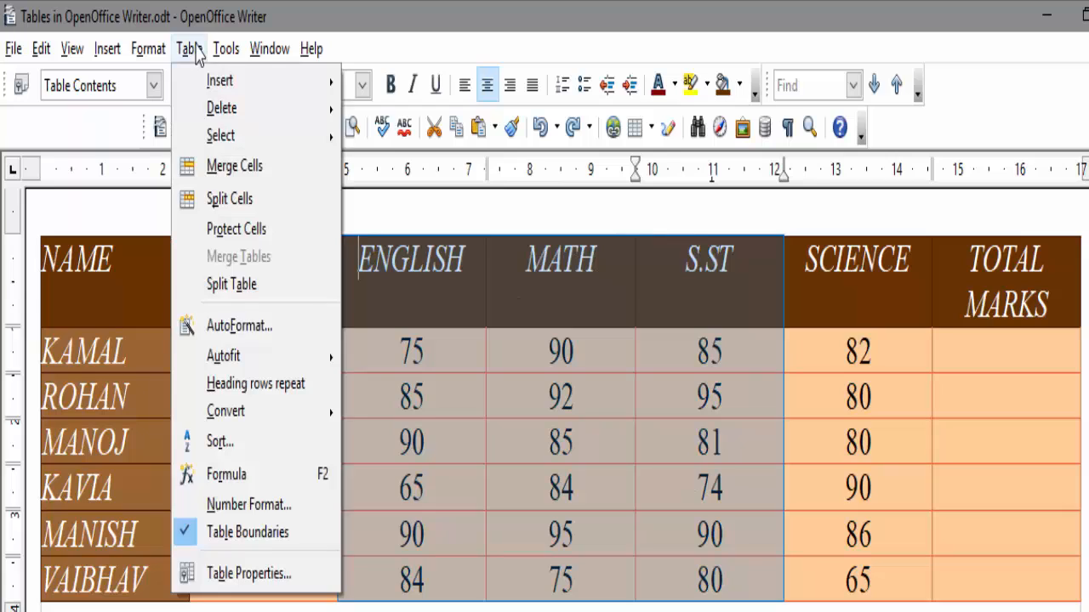
mouse_move(218, 117)
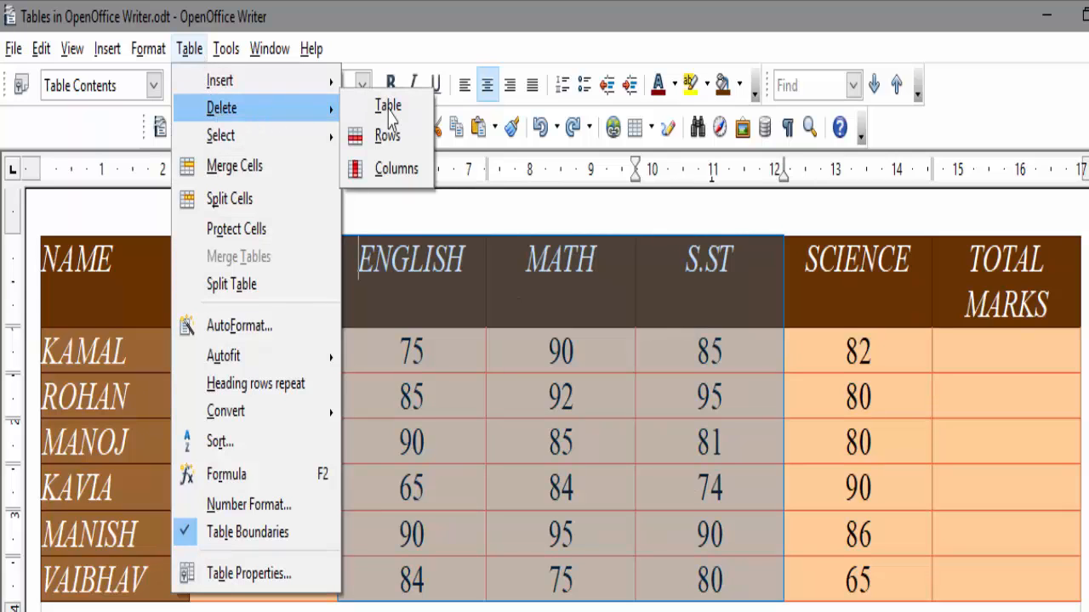
left_click(420, 177)
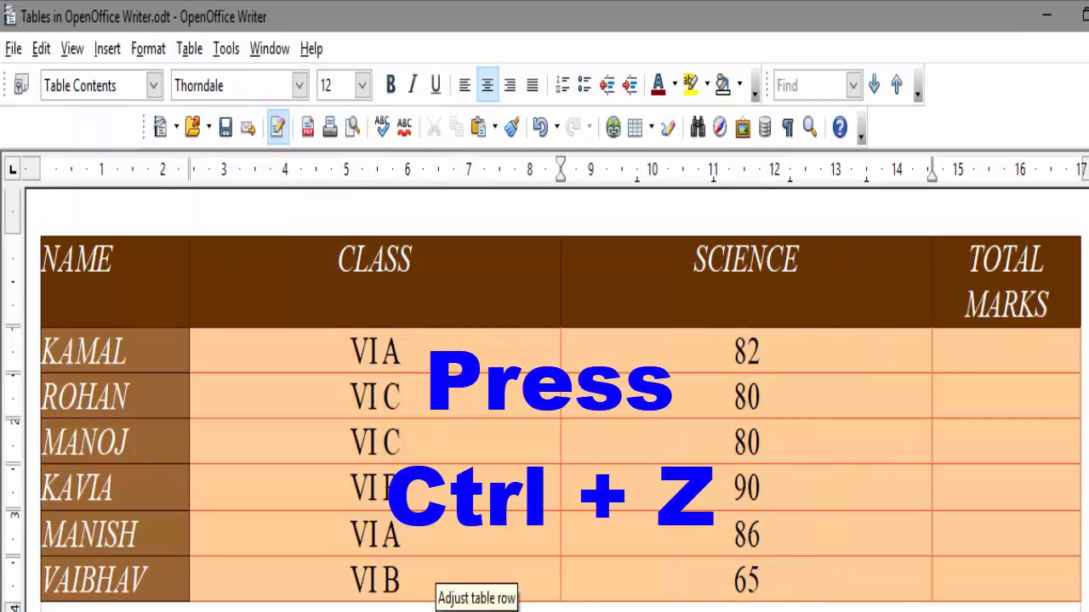
key("ctrl+z")
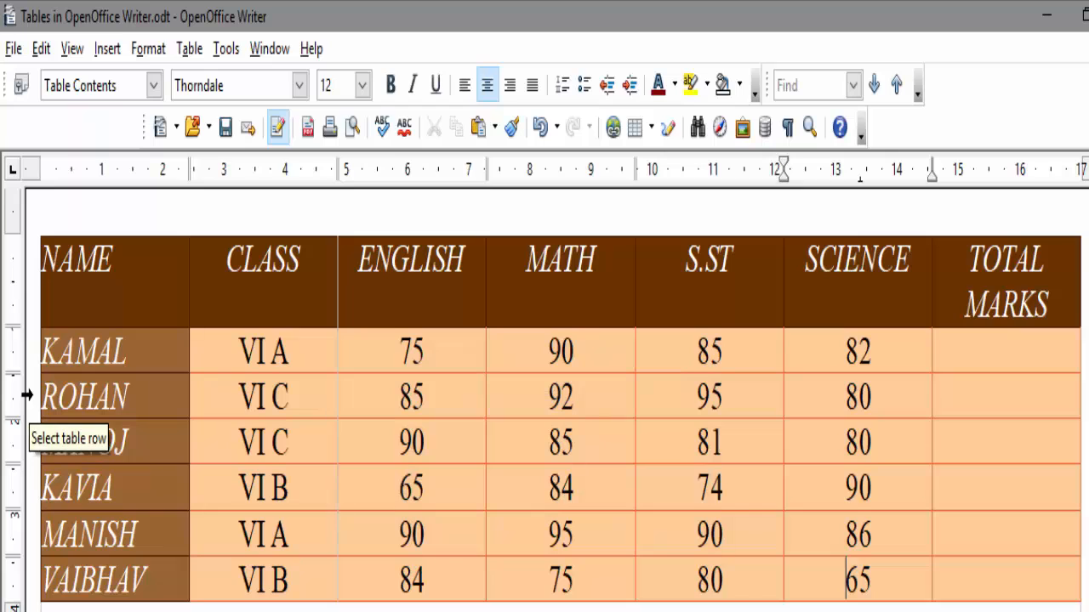
Delete the third to sixth table rows together and undo the deletion
left_click_drag(27, 395, 27, 511)
left_click(189, 48)
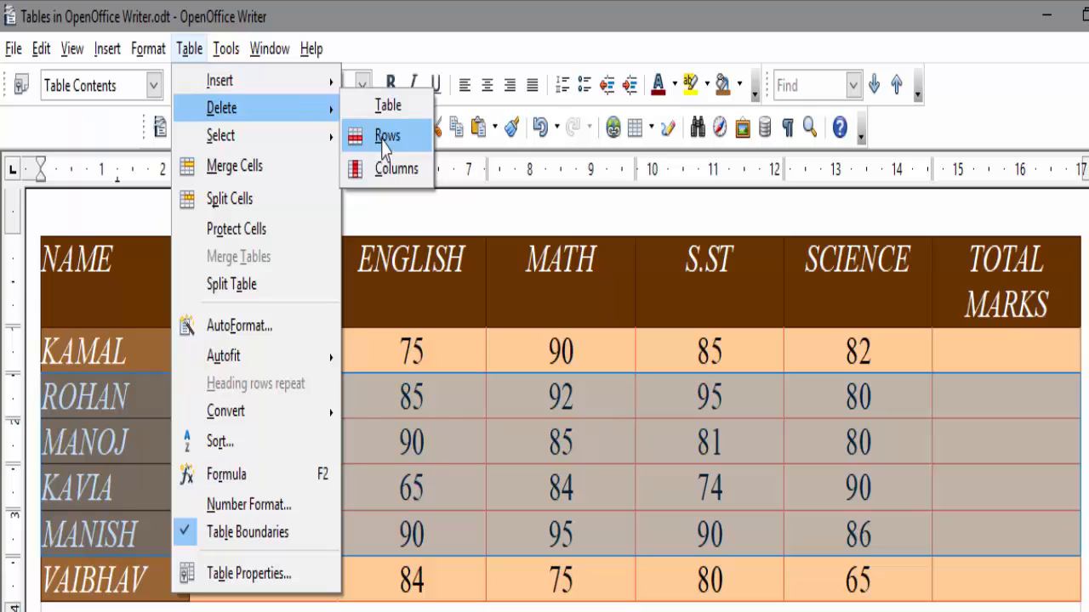
left_click(385, 137)
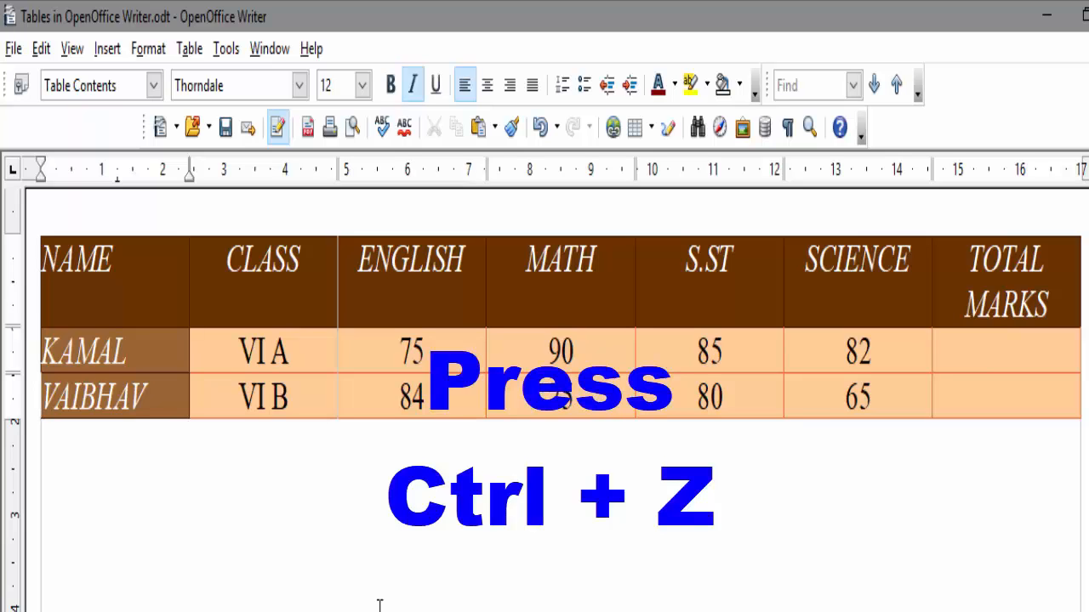
key("ctrl+z")
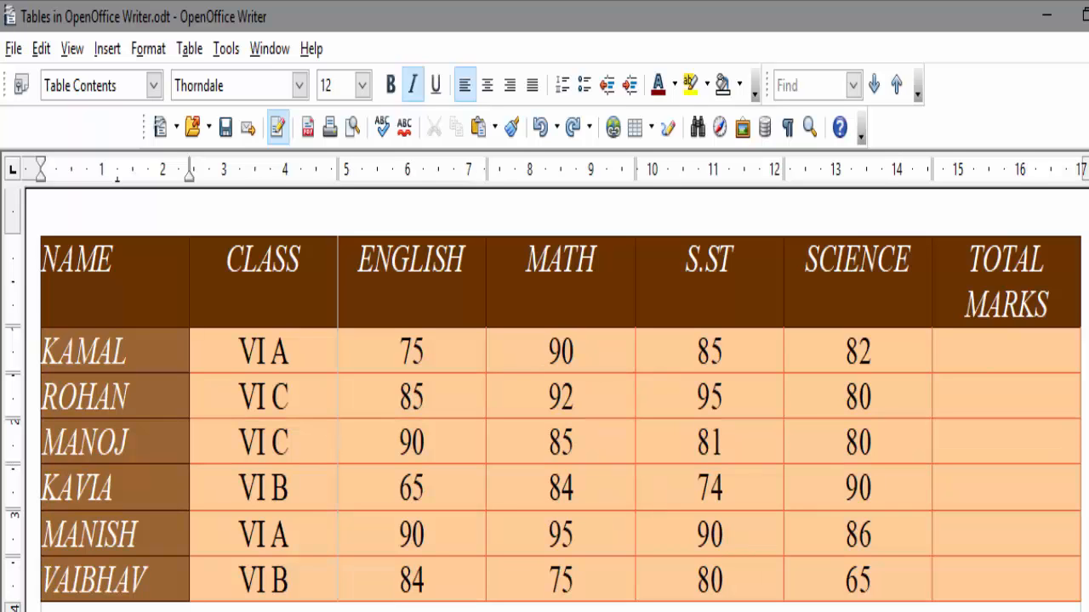
Delete the entire table, undo the deletion, and close the floating Table toolbar and clear the selection
left_click(31, 221)
left_click(31, 222)
left_click(189, 49)
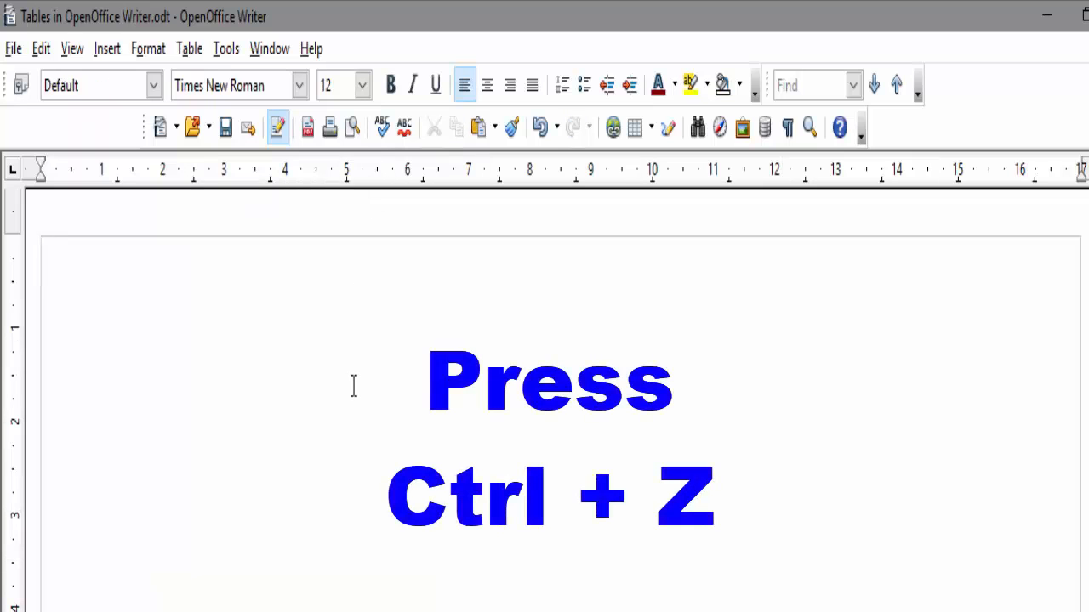
key("ctrl+z")
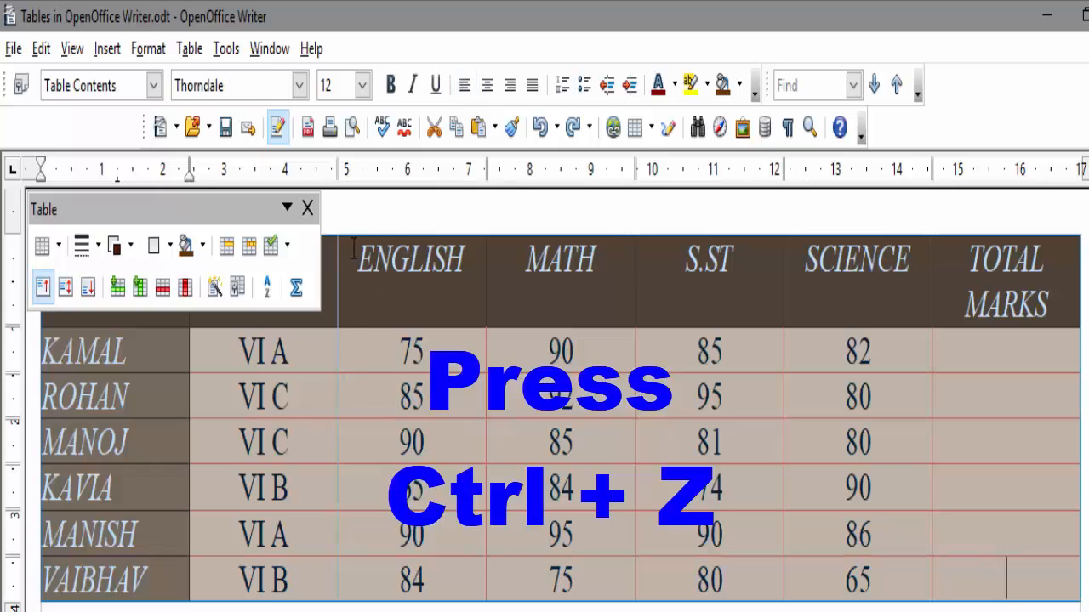
left_click(308, 208)
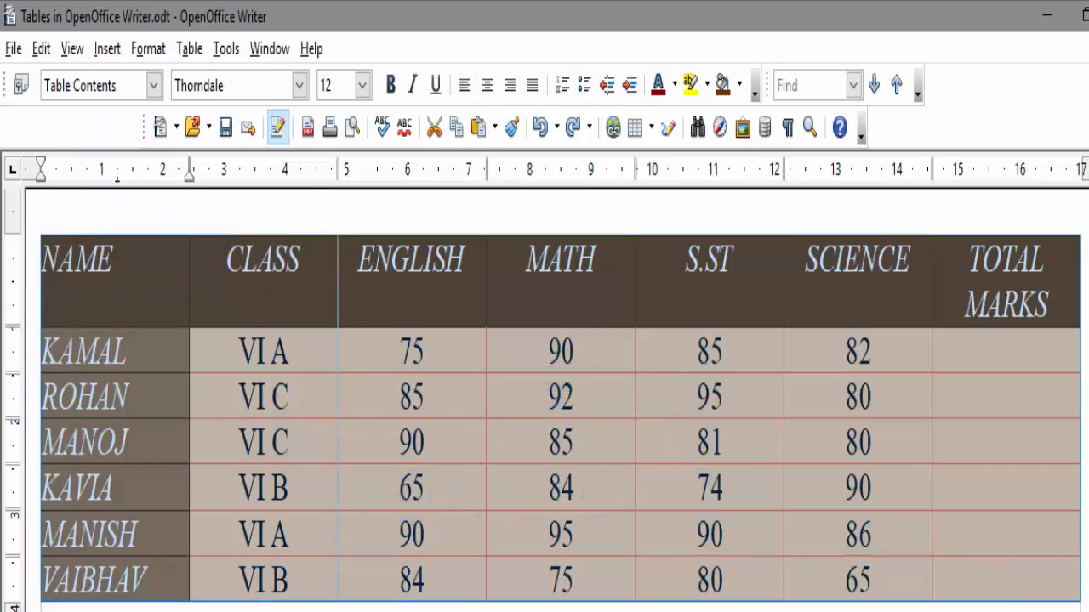
left_click(562, 425)
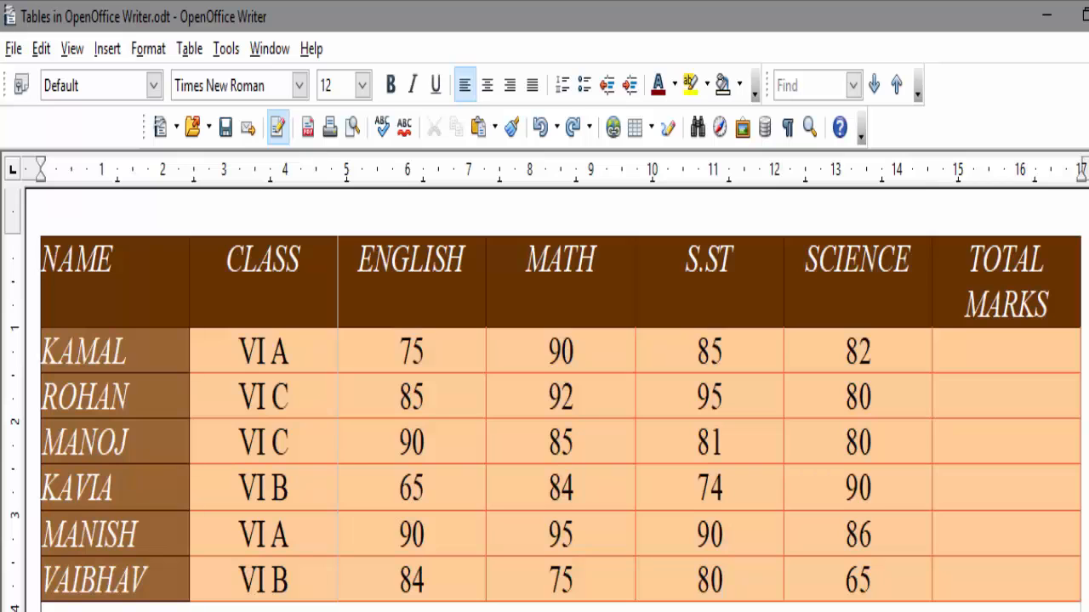